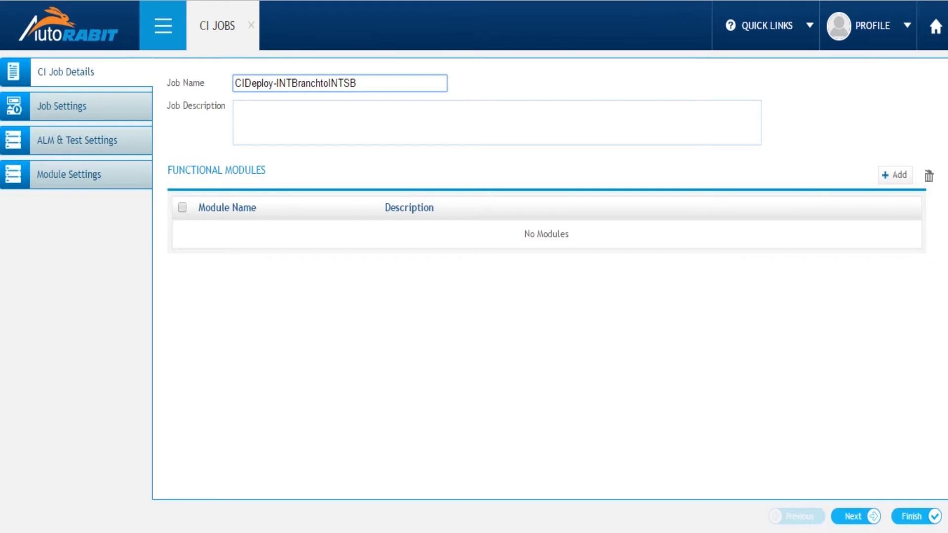
# Proceed to the job settings and enable the Test, Code Coverage and Static Code Analysis stages
pyautogui.click(853, 517)
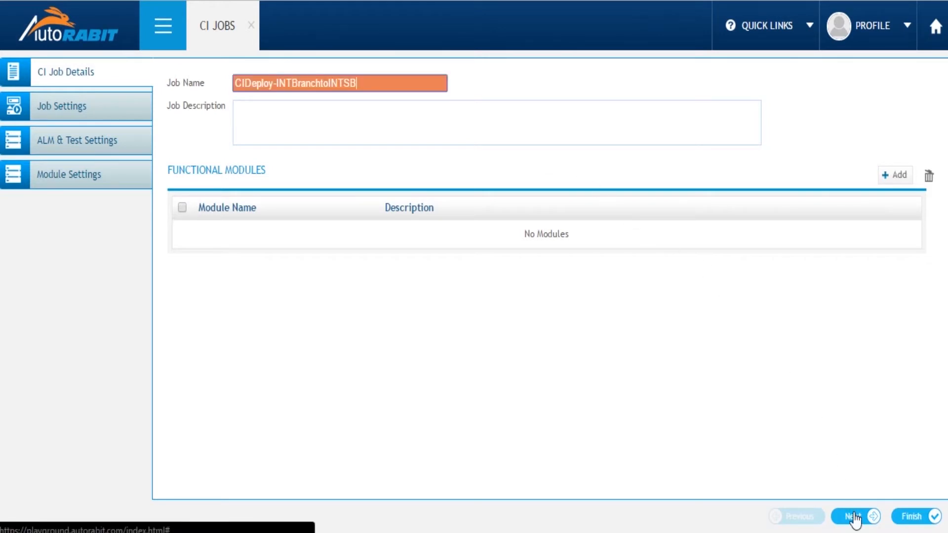
pyautogui.click(854, 517)
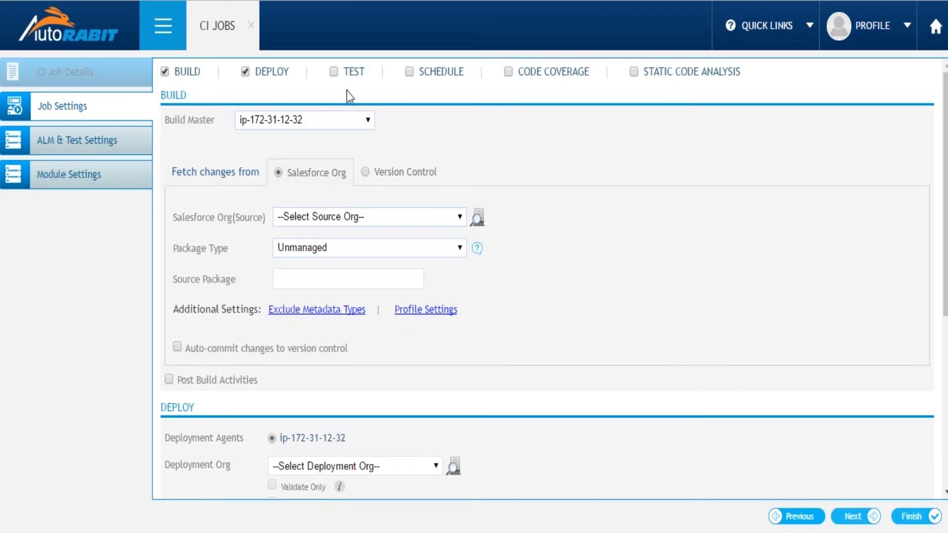
pyautogui.click(334, 73)
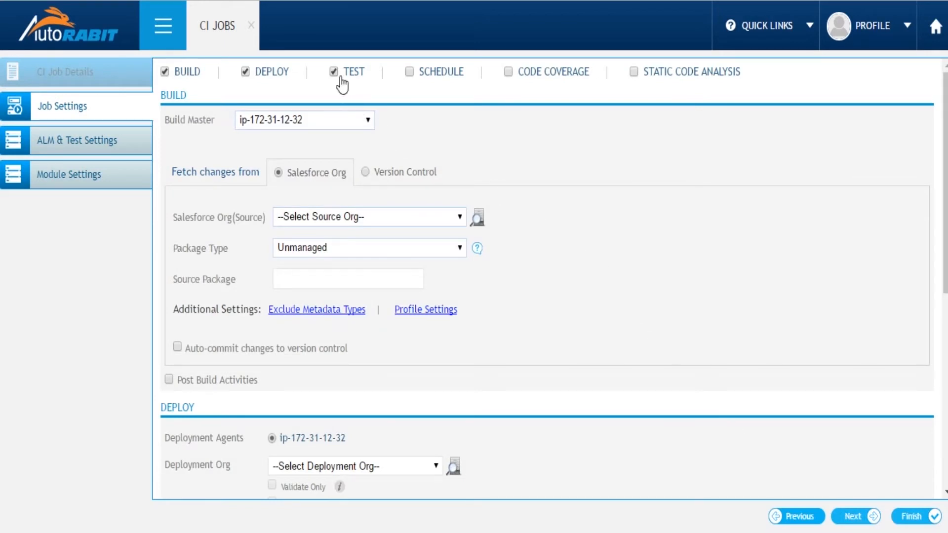
pyautogui.click(507, 72)
# Fetch build changes from Version Control, using repository AutoRABIT-Demo, branch INT, baseline revision 52a69ed and the registered repository user
pyautogui.click(365, 172)
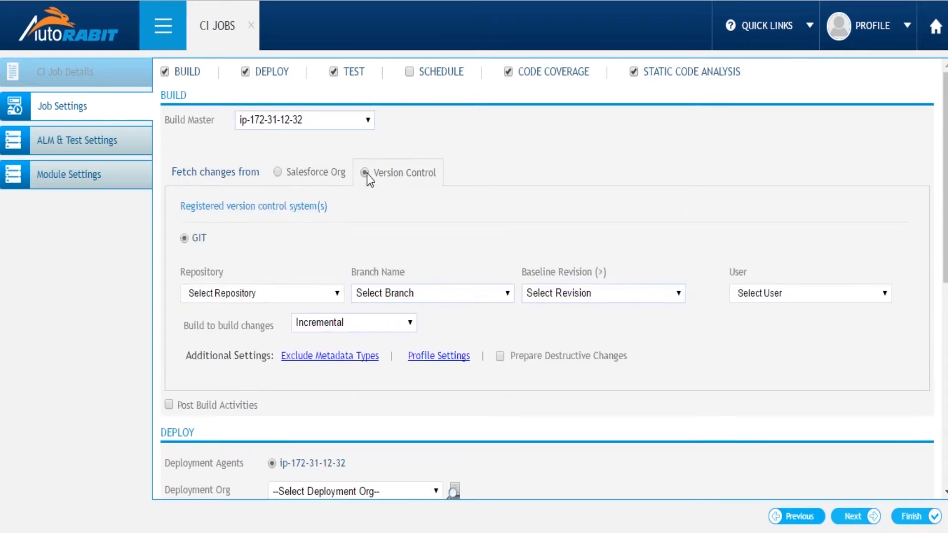
pyautogui.click(325, 294)
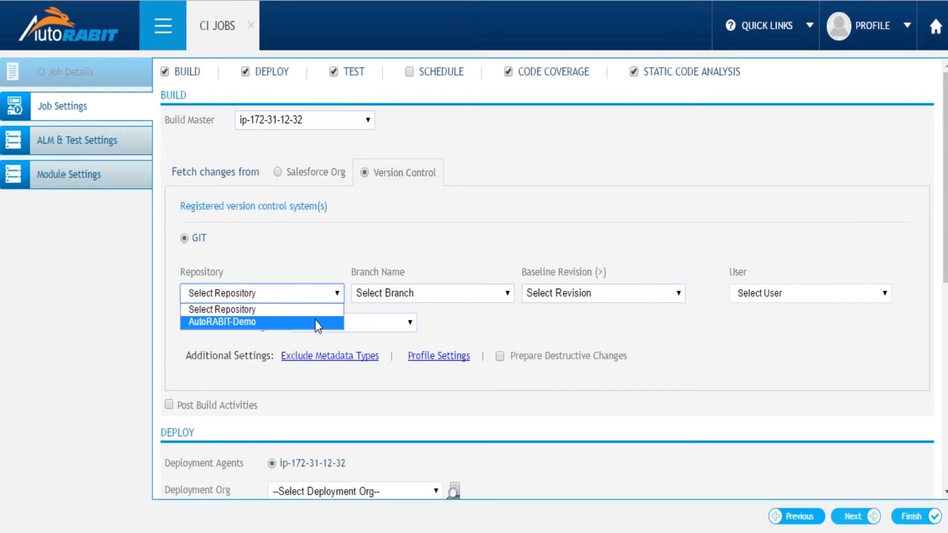
pyautogui.click(315, 322)
pyautogui.click(384, 294)
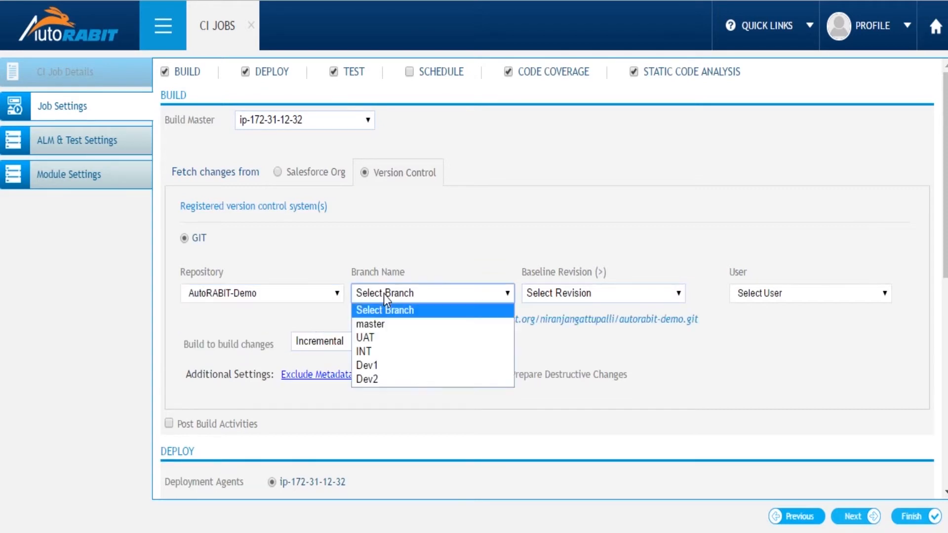
pyautogui.click(381, 351)
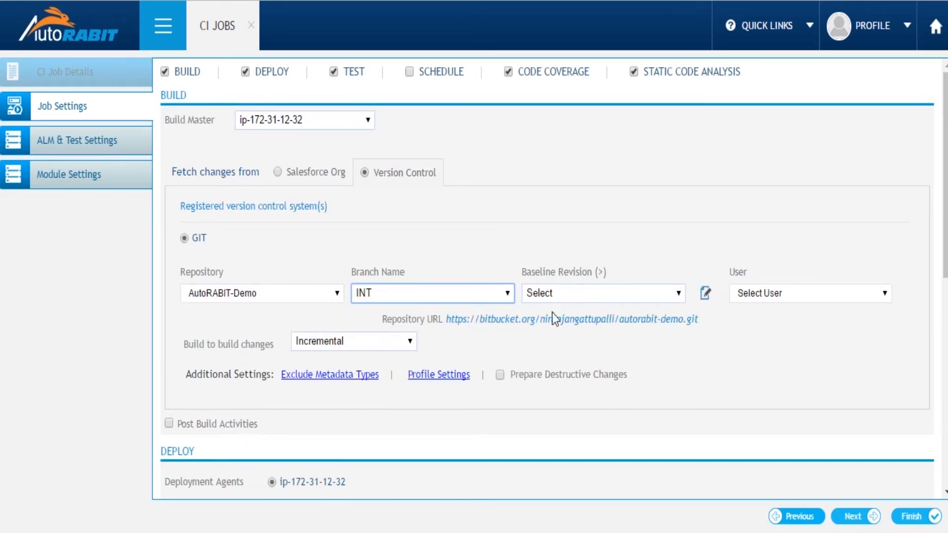
pyautogui.click(590, 296)
pyautogui.click(558, 408)
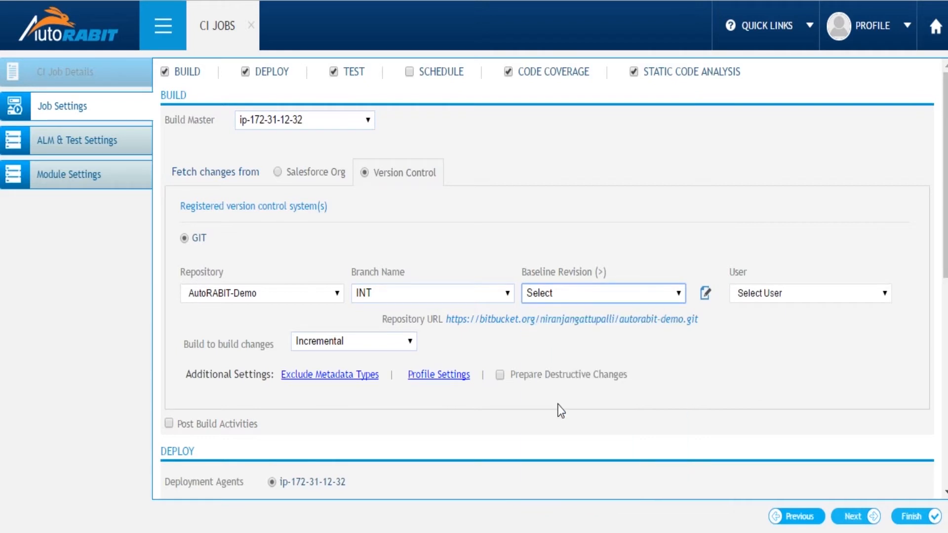
pyautogui.click(749, 295)
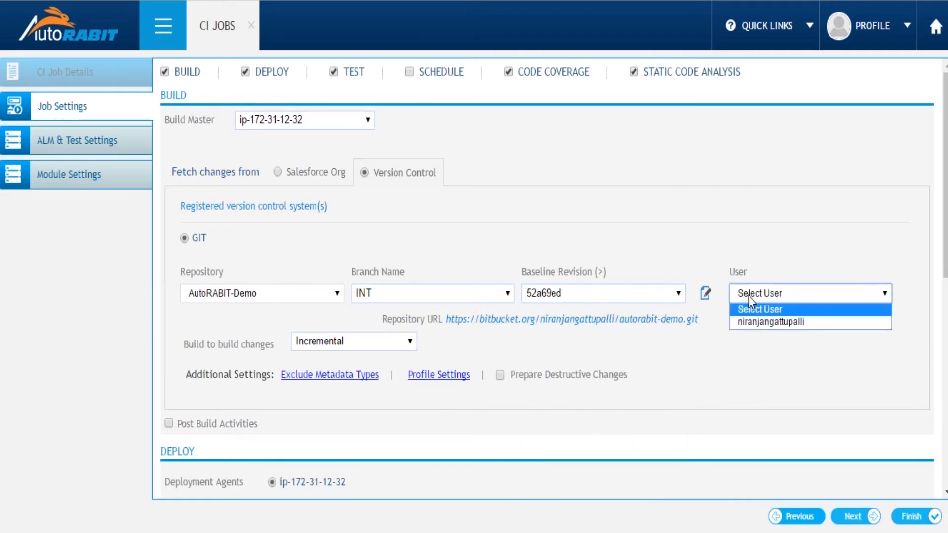
pyautogui.click(749, 324)
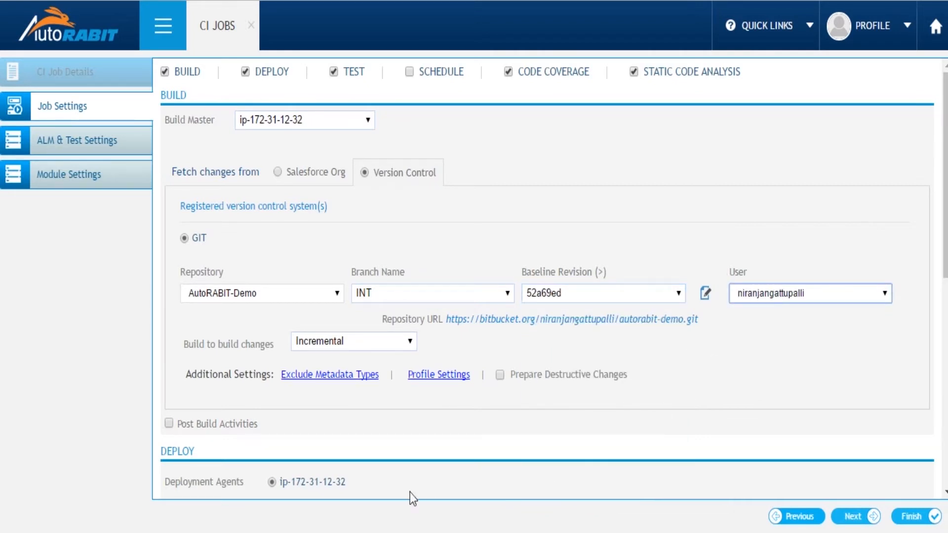
pyautogui.click(340, 377)
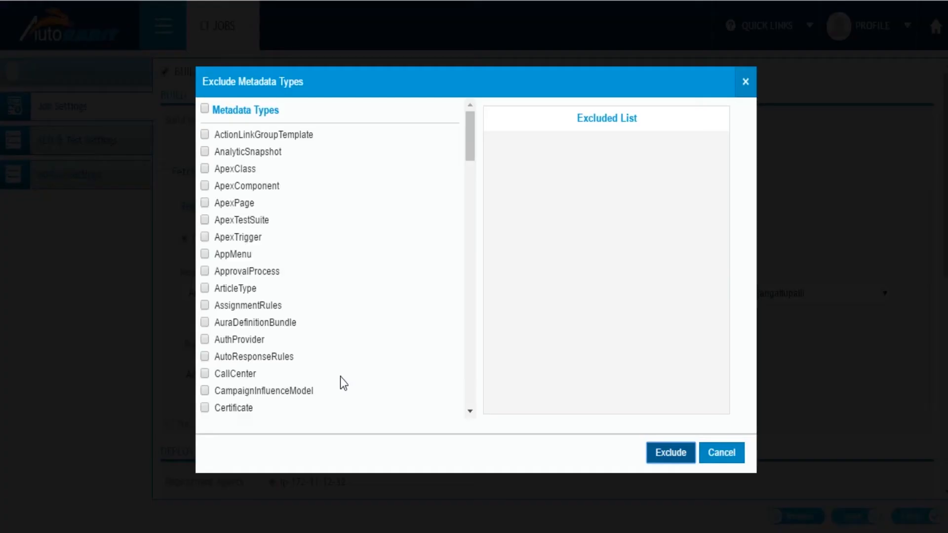
pyautogui.click(205, 169)
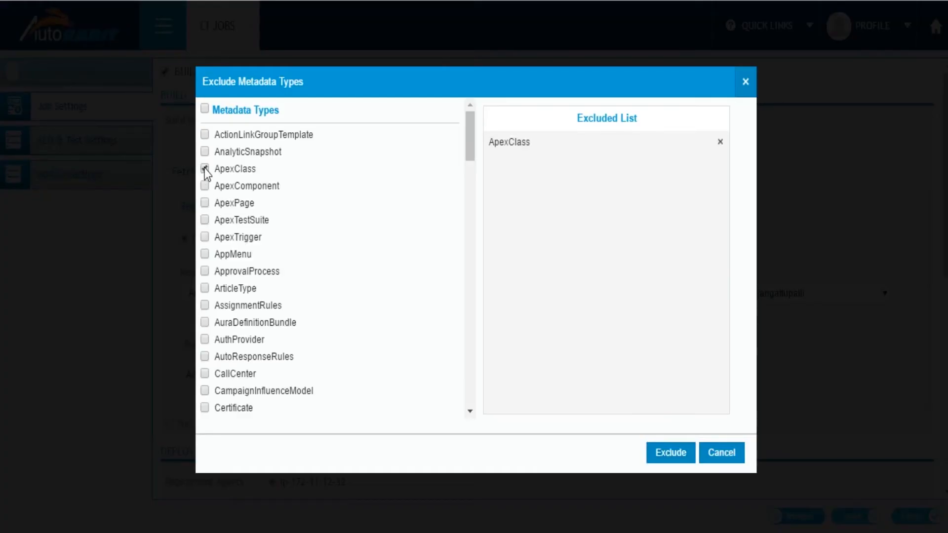
pyautogui.click(205, 170)
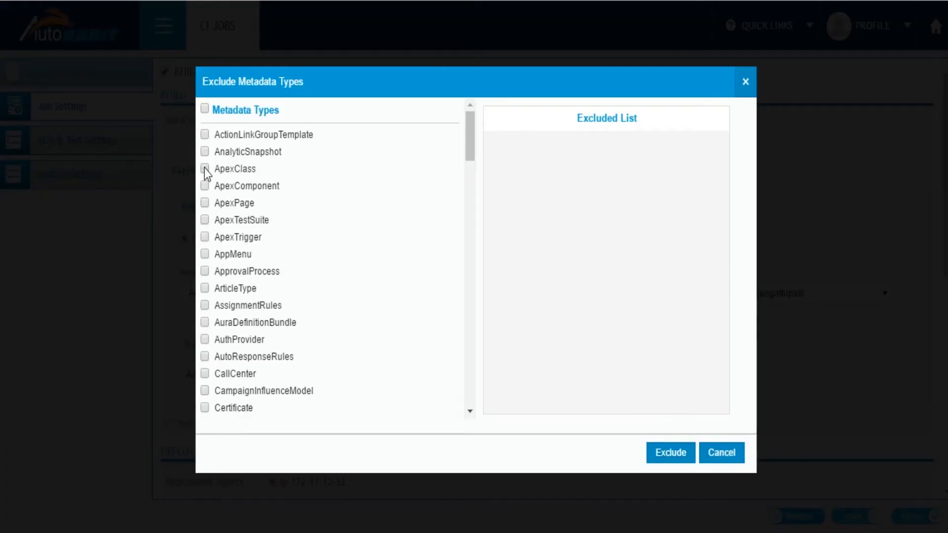
pyautogui.click(719, 453)
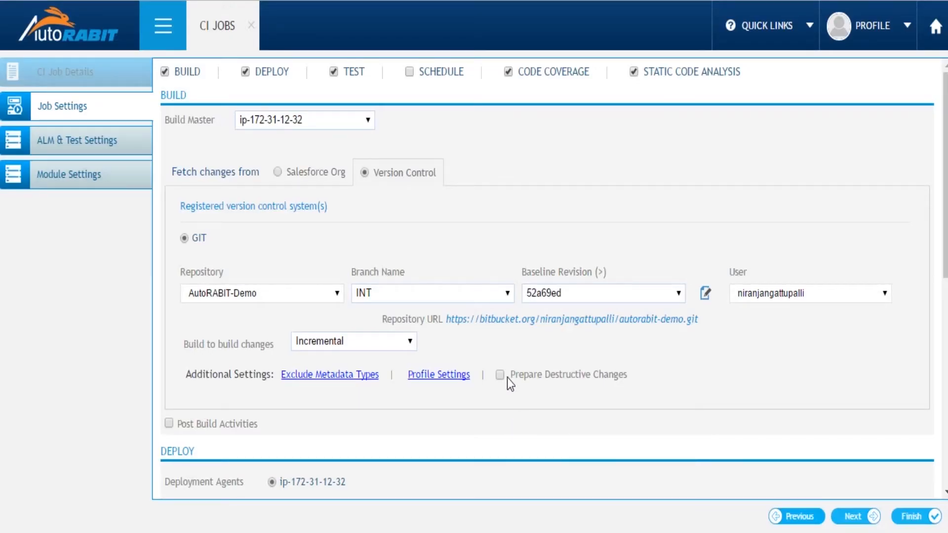
# Enable Post Build Activities to view its success and failure options, and disable it again
pyautogui.scroll(-2, 508, 378)
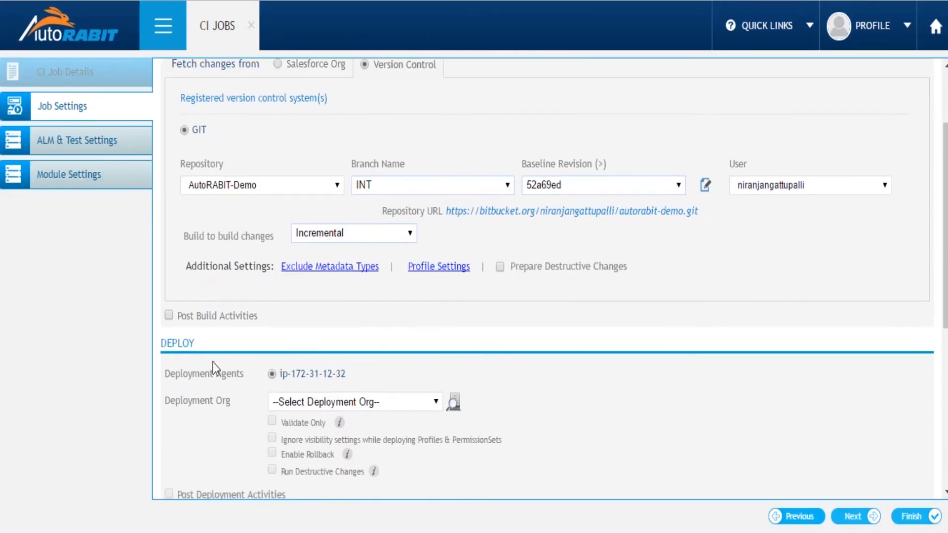
pyautogui.click(168, 320)
pyautogui.scroll(-2, 173, 331)
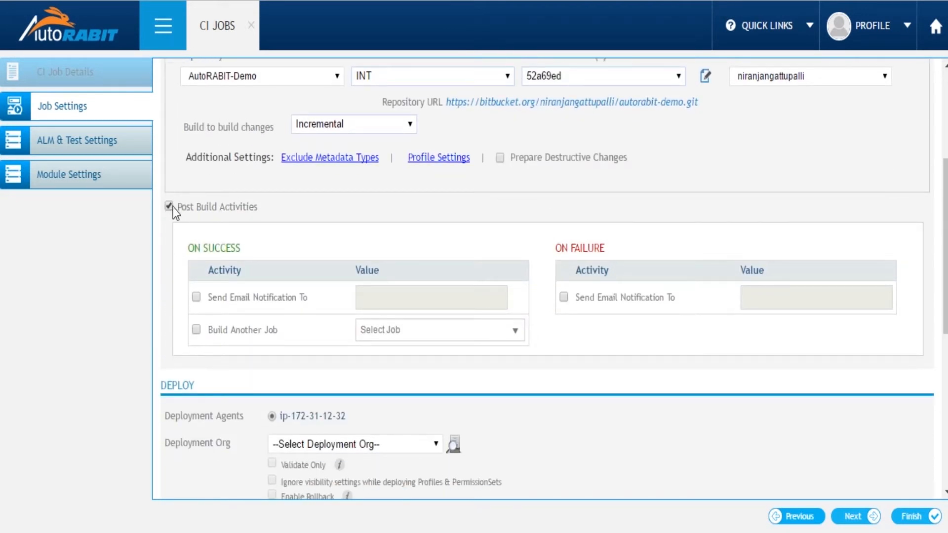
pyautogui.click(173, 207)
# Set the deployment org to INT and enable rollback for the deployment
pyautogui.click(363, 301)
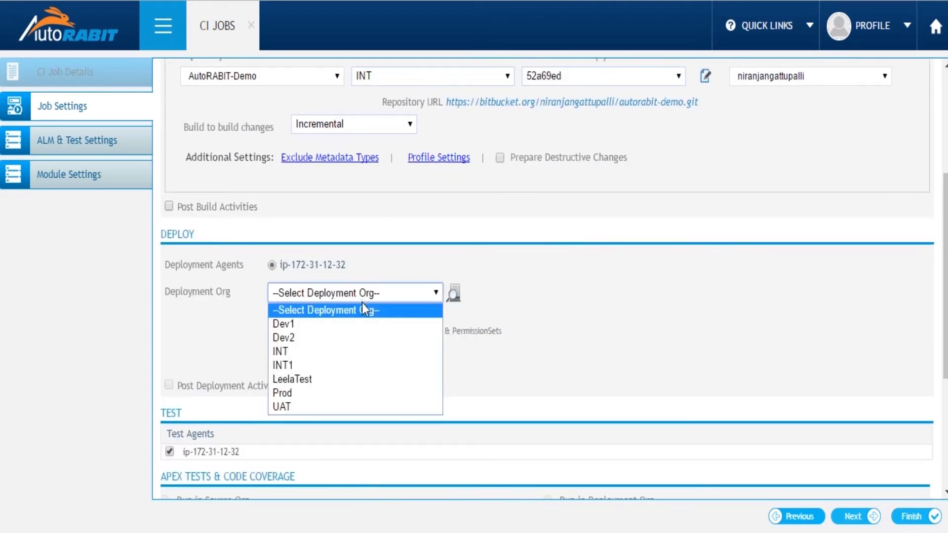
pyautogui.click(331, 351)
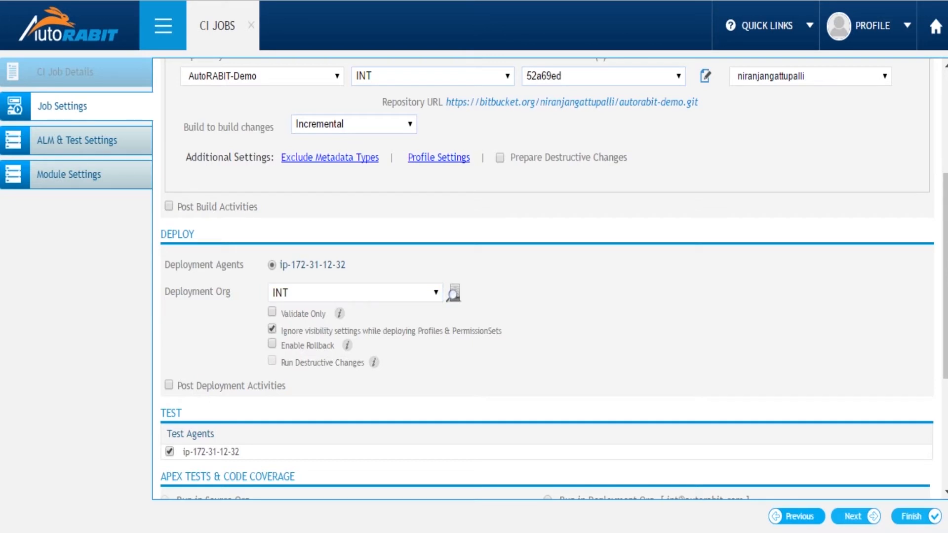
pyautogui.click(273, 345)
# Enable Post Deployment Activities to view its success and failure options, and disable it again
pyautogui.scroll(-2, 380, 378)
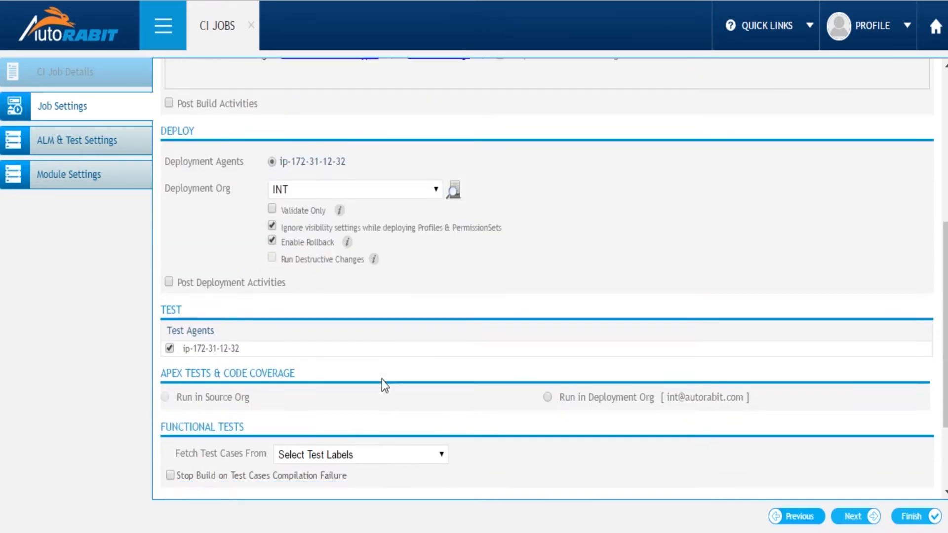
pyautogui.click(170, 278)
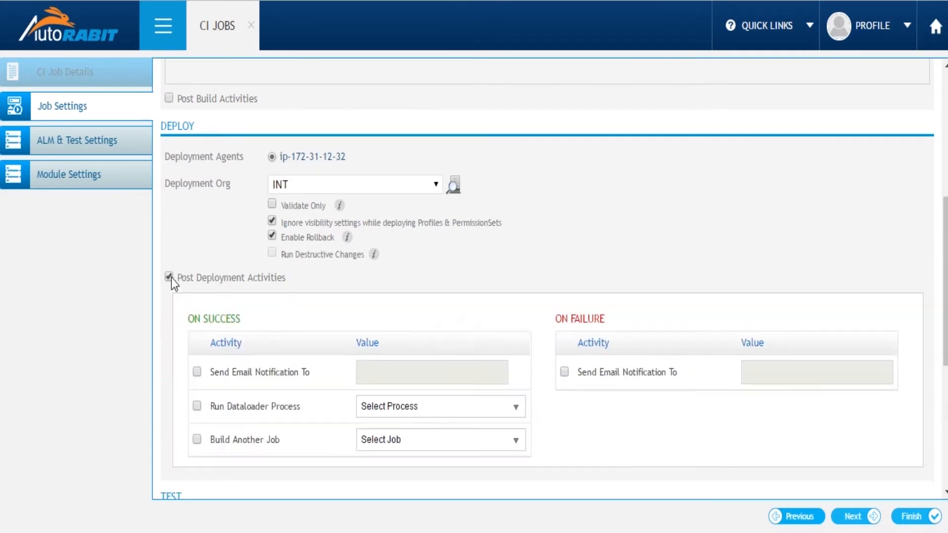
pyautogui.scroll(-2, 392, 371)
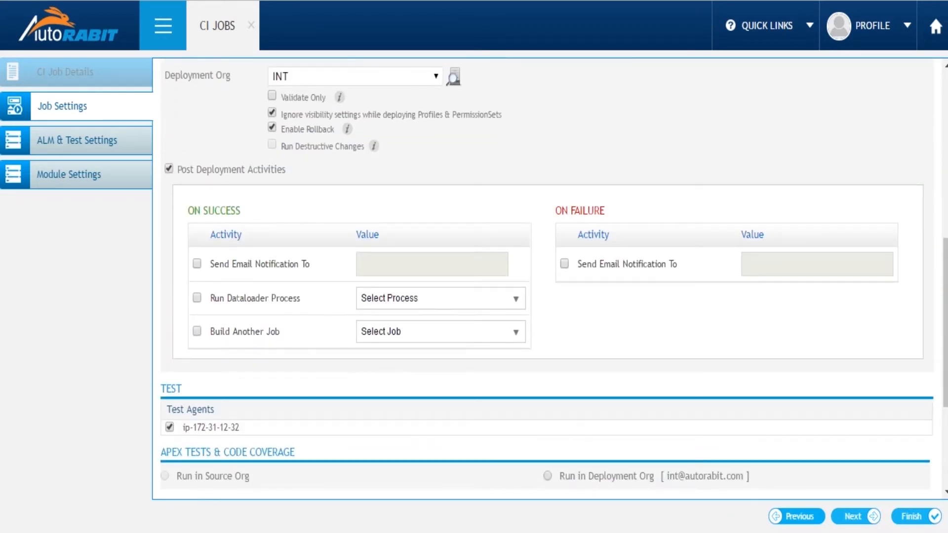
pyautogui.click(168, 169)
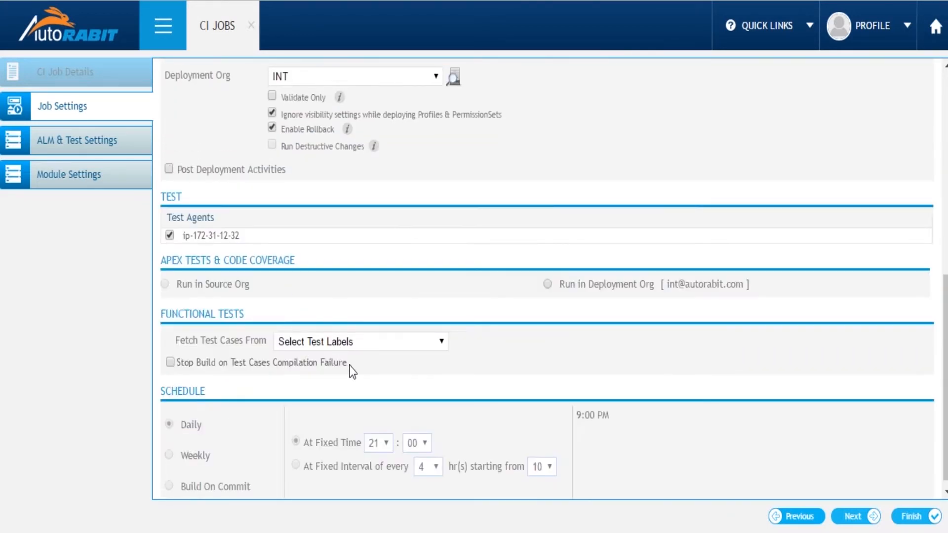
# Run Apex tests in the deployment org at the Run Specified Tests level with the CreateAccountTest class
pyautogui.scroll(-1, 351, 372)
pyautogui.click(547, 275)
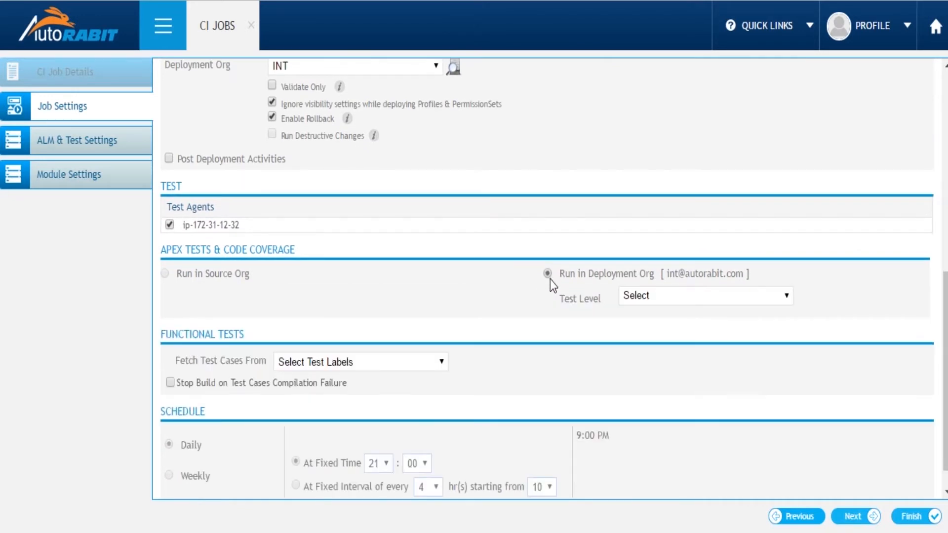
pyautogui.click(656, 298)
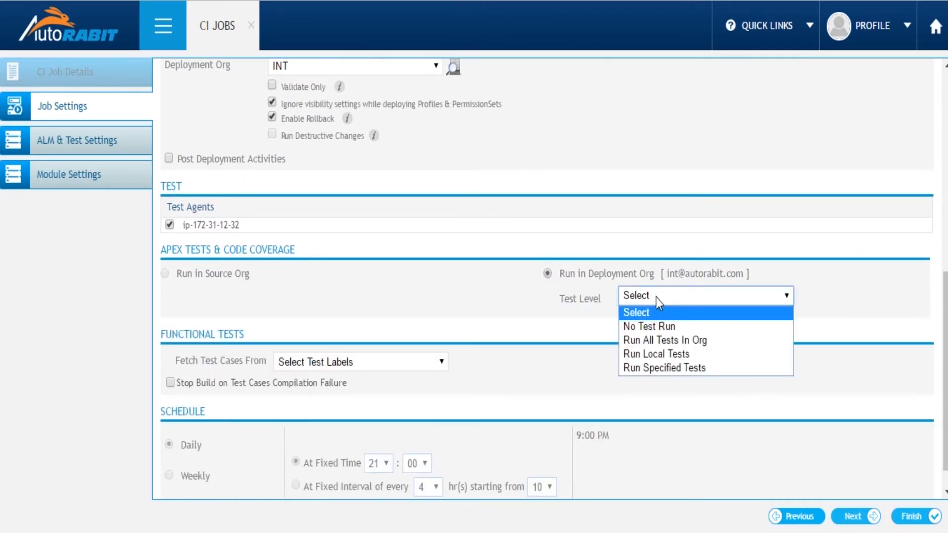
pyautogui.click(655, 370)
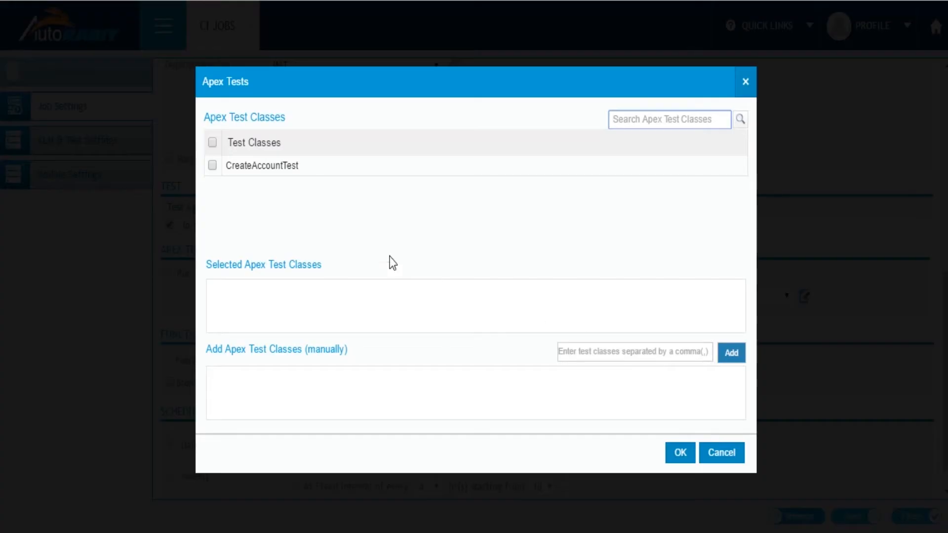
pyautogui.click(213, 166)
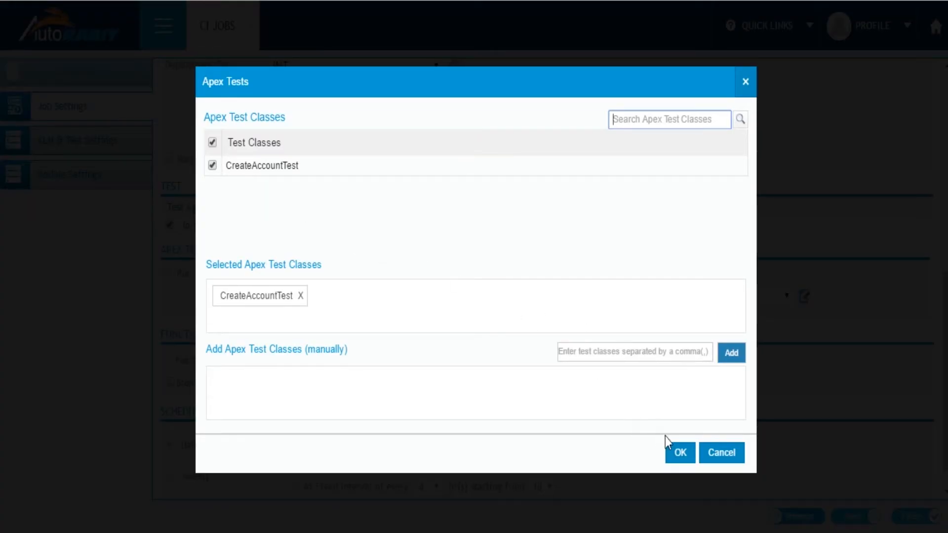
pyautogui.click(680, 452)
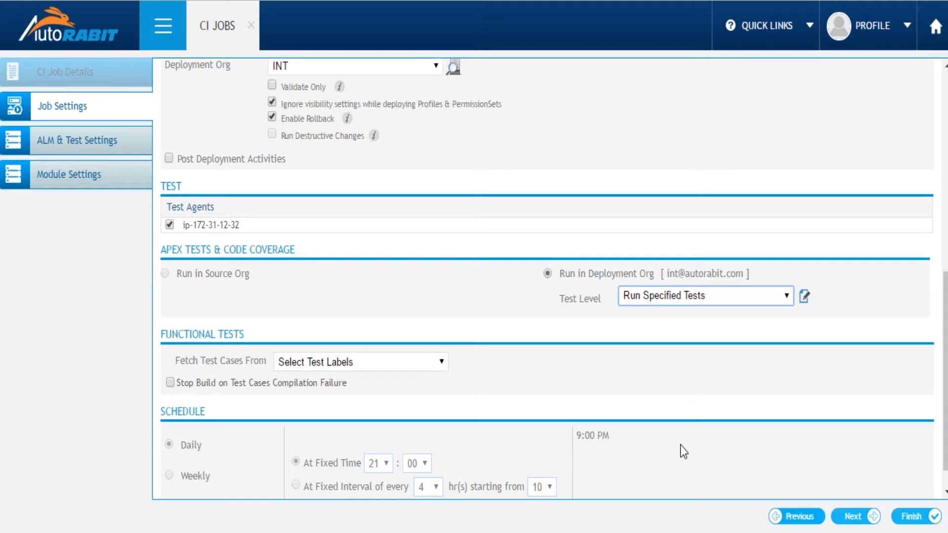
# Try fetching the functional test cases from Version Control with the Provar label type
pyautogui.click(408, 364)
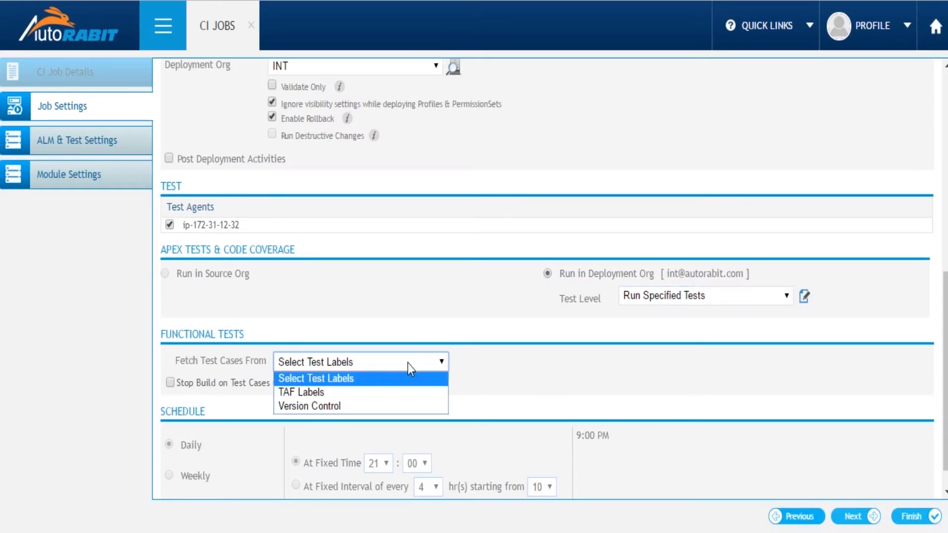
pyautogui.click(344, 405)
pyautogui.scroll(-2, 318, 366)
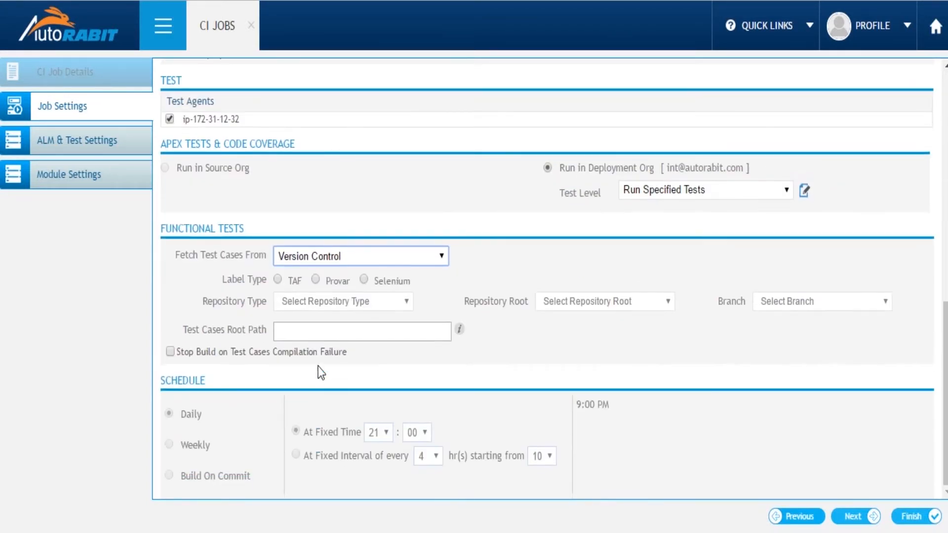
pyautogui.click(316, 280)
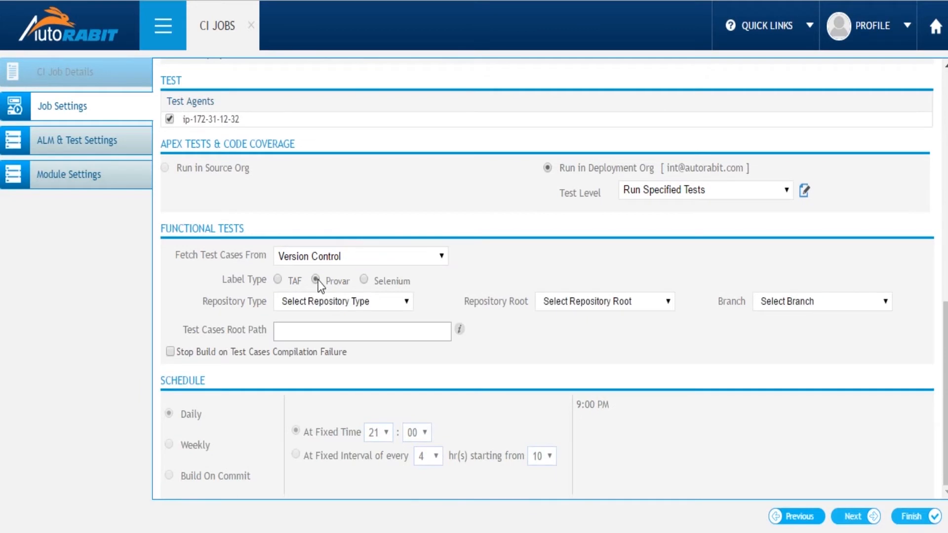
pyautogui.click(377, 306)
pyautogui.click(377, 307)
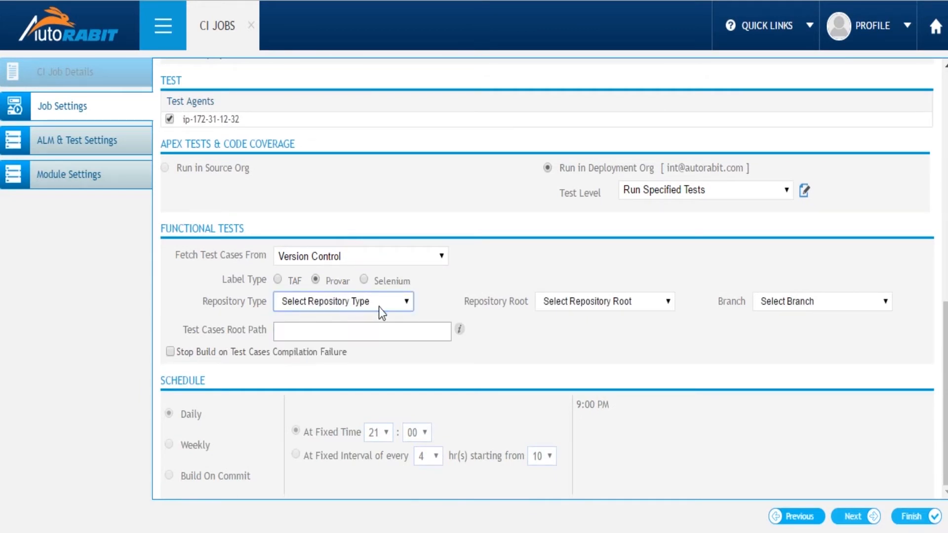
# Fetch functional test cases from TAF Labels, choosing Manage User Records, Create Public Groups and Custom Settings
pyautogui.click(334, 261)
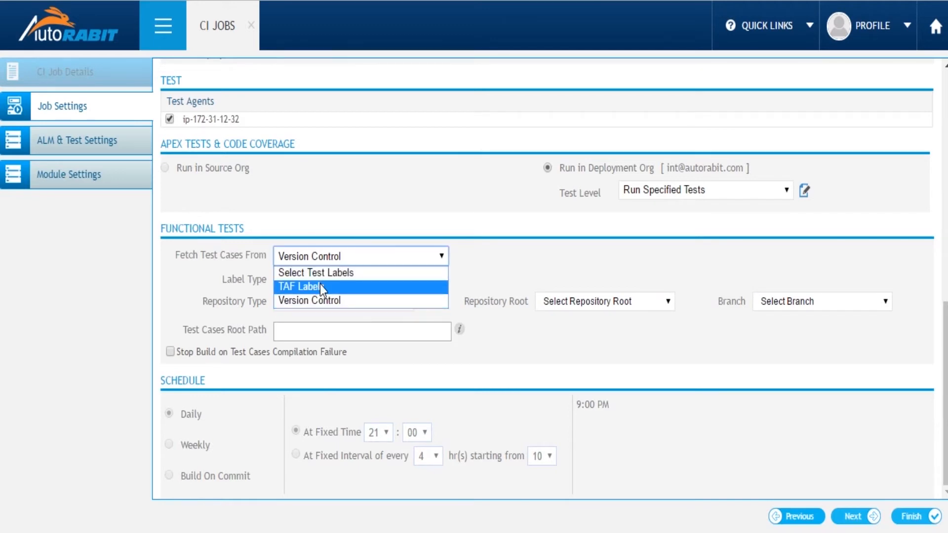
pyautogui.click(321, 287)
pyautogui.click(326, 252)
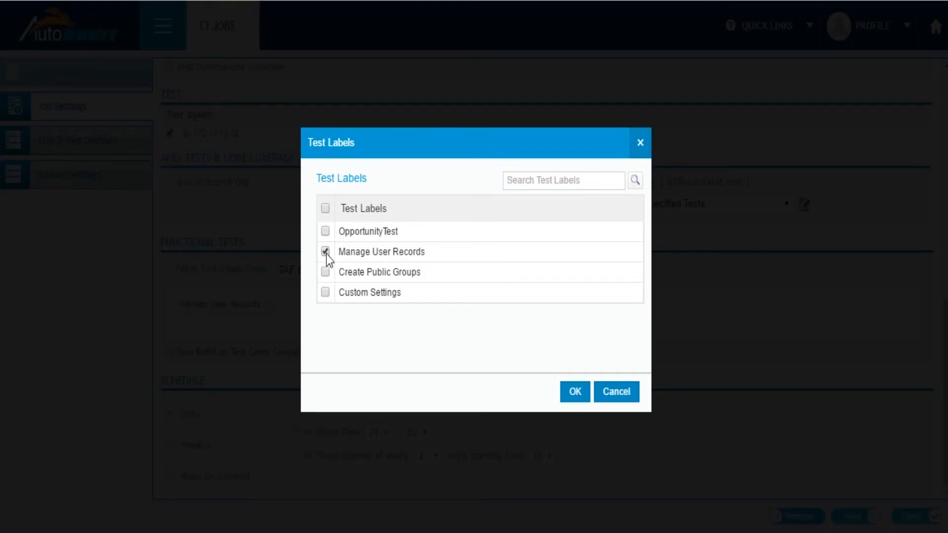
pyautogui.click(325, 272)
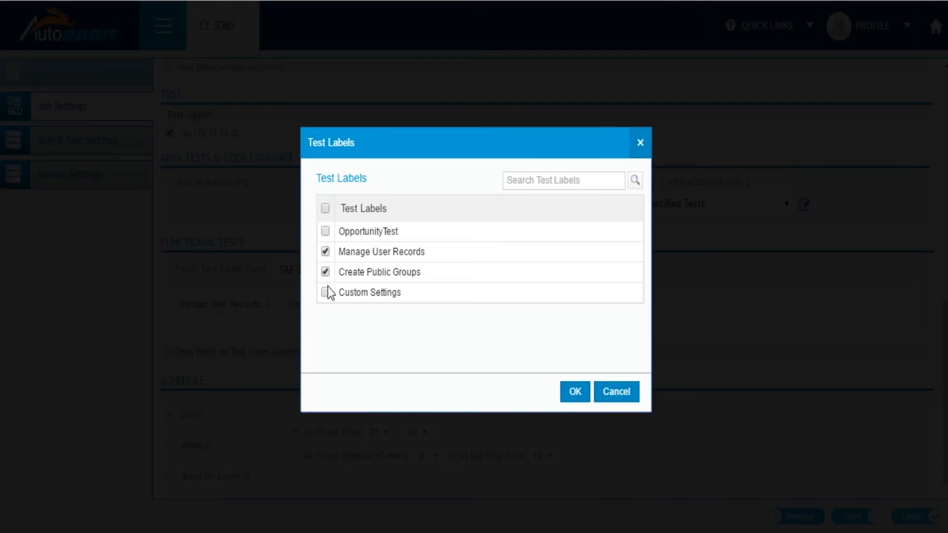
pyautogui.click(326, 293)
pyautogui.click(568, 392)
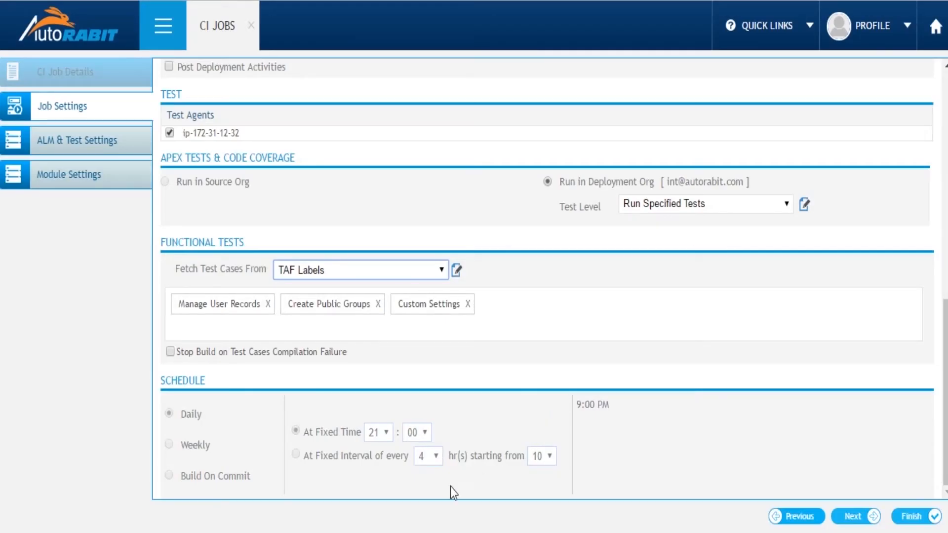
pyautogui.moveTo(268, 488); pyautogui.dragTo(207, 489)
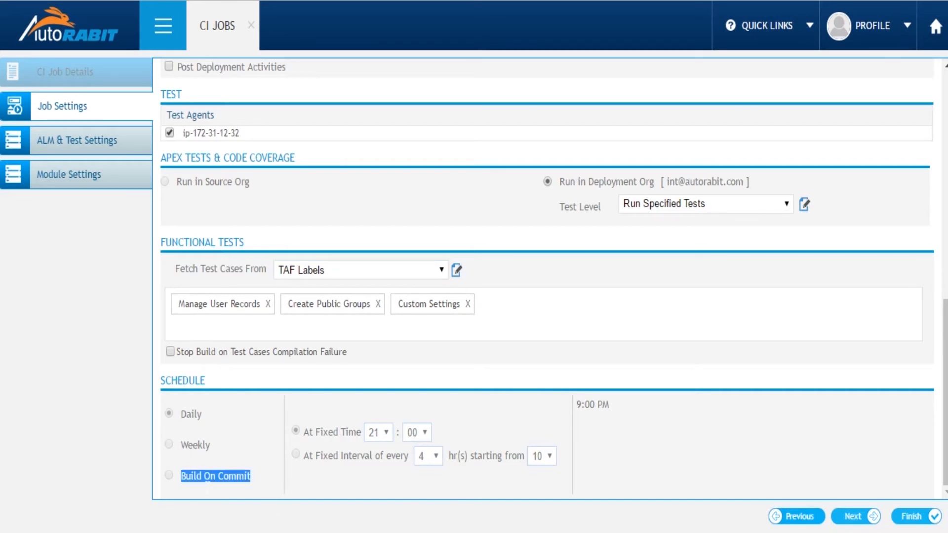
# Finish the job configuration, keeping the daily schedule at 21:00, and save the CI job
pyautogui.click(366, 487)
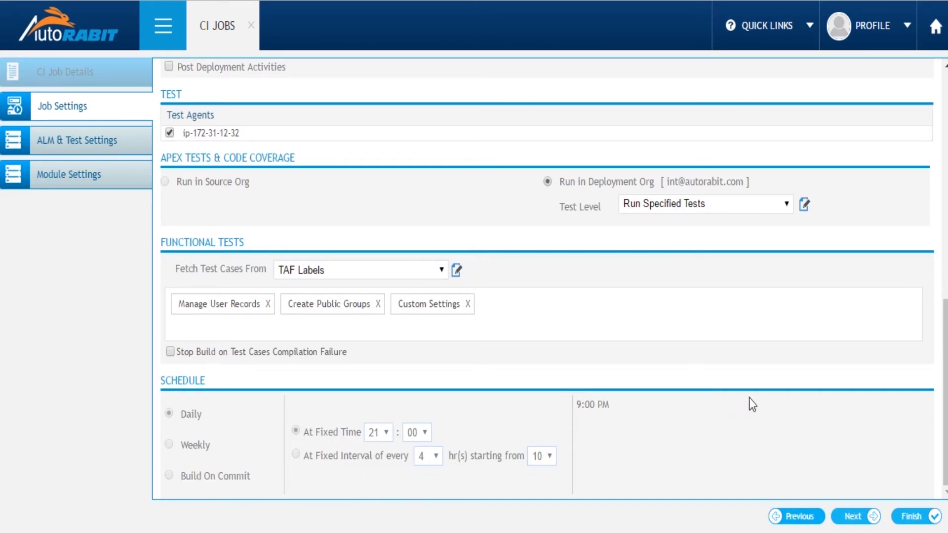
pyautogui.click(911, 527)
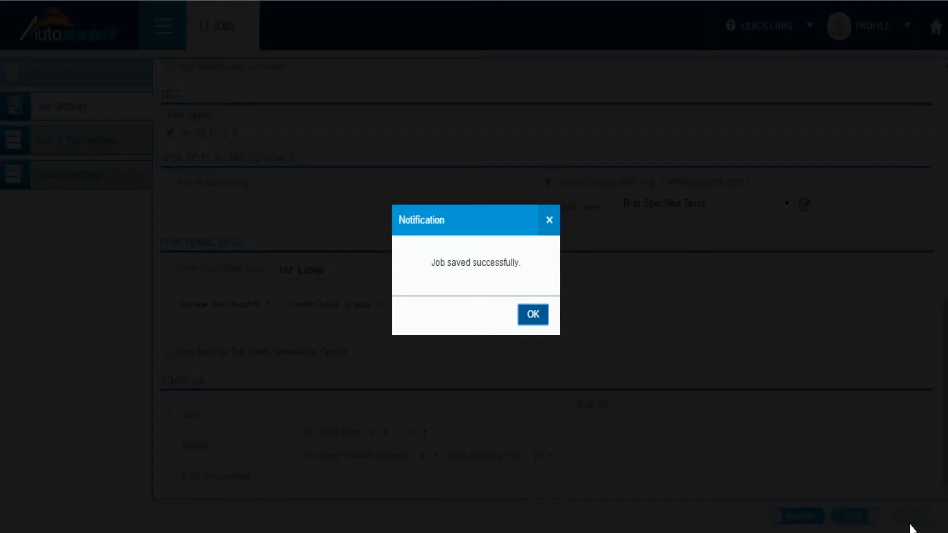
pyautogui.click(533, 318)
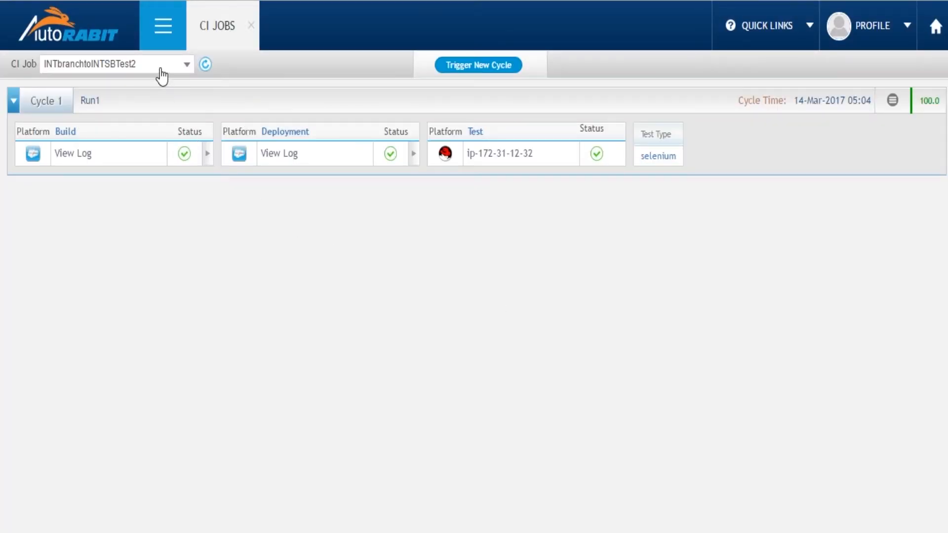
# Trigger a new cycle for the CIDeploy-INTBranchtoINTSB job with the title CIDeploy-INTBranchtoINTSBRun1
pyautogui.click(159, 69)
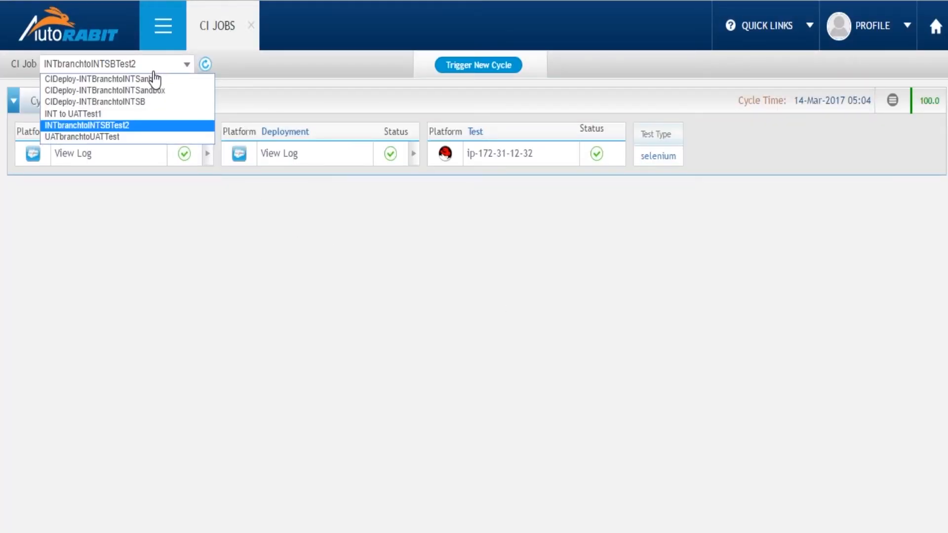
pyautogui.click(133, 103)
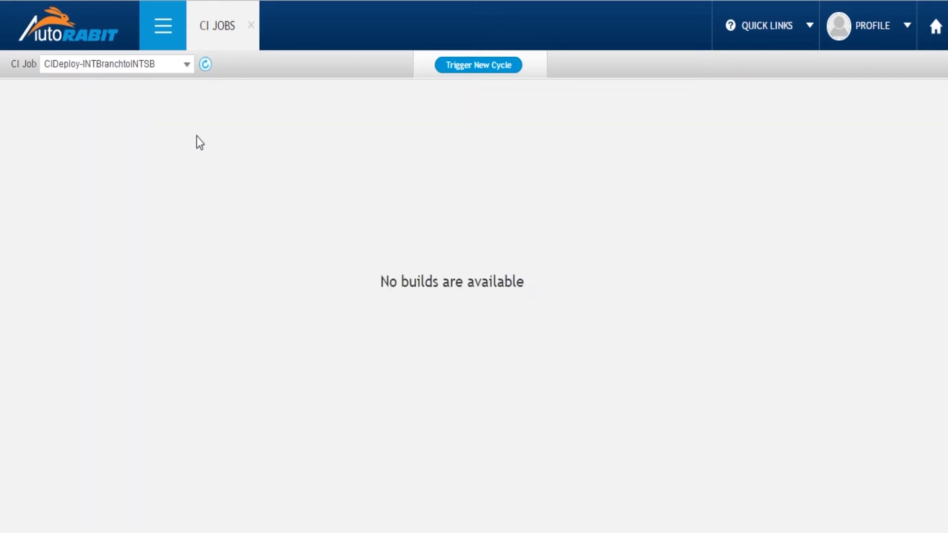
pyautogui.click(462, 68)
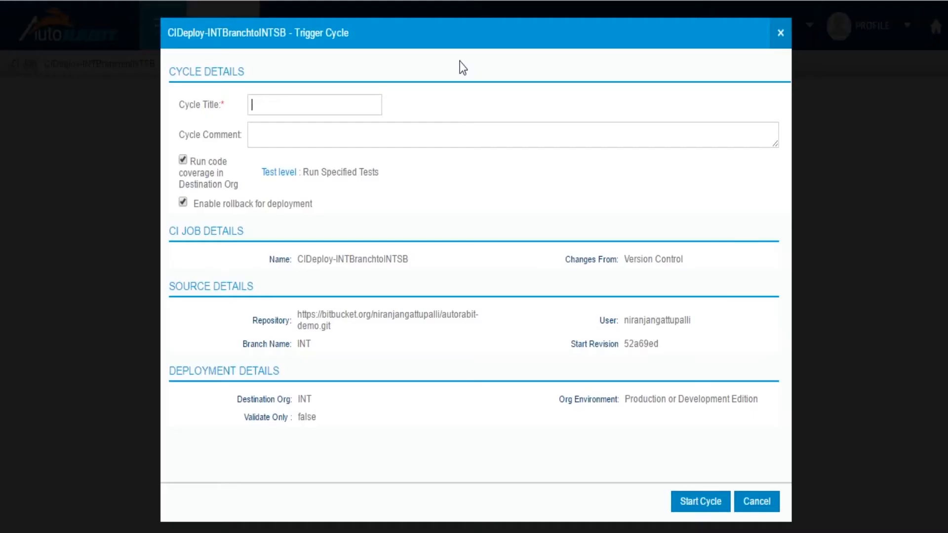
pyautogui.write('CIDeploy-INTBranchtoINTSB')
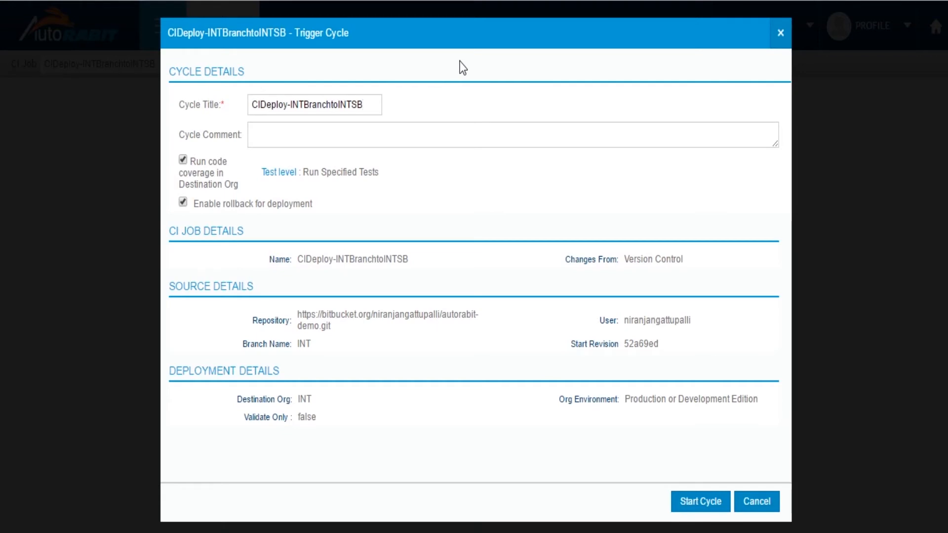
pyautogui.write('Run1')
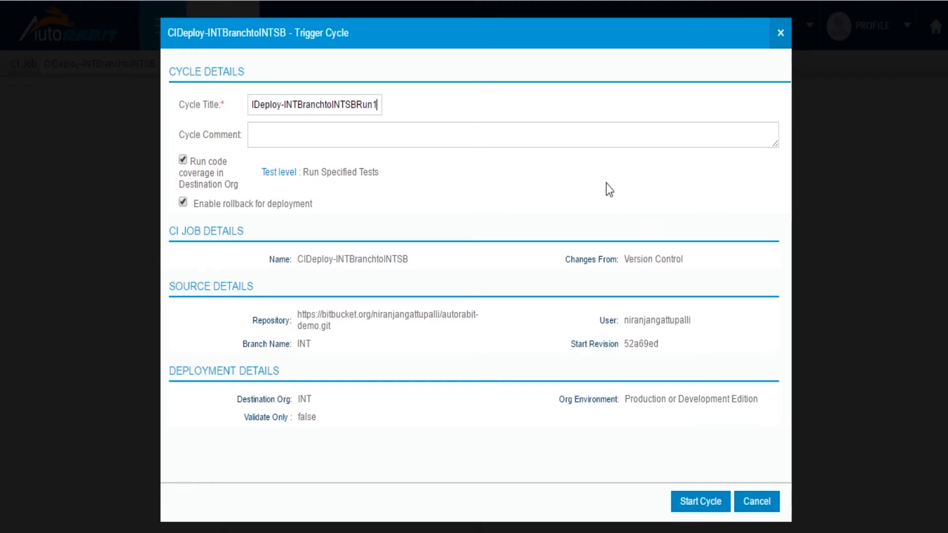
pyautogui.click(719, 507)
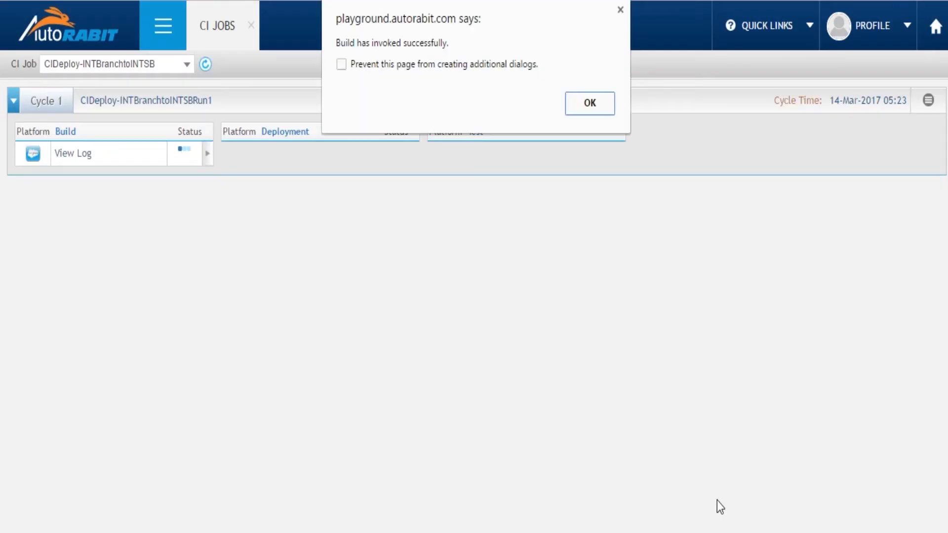
pyautogui.click(571, 99)
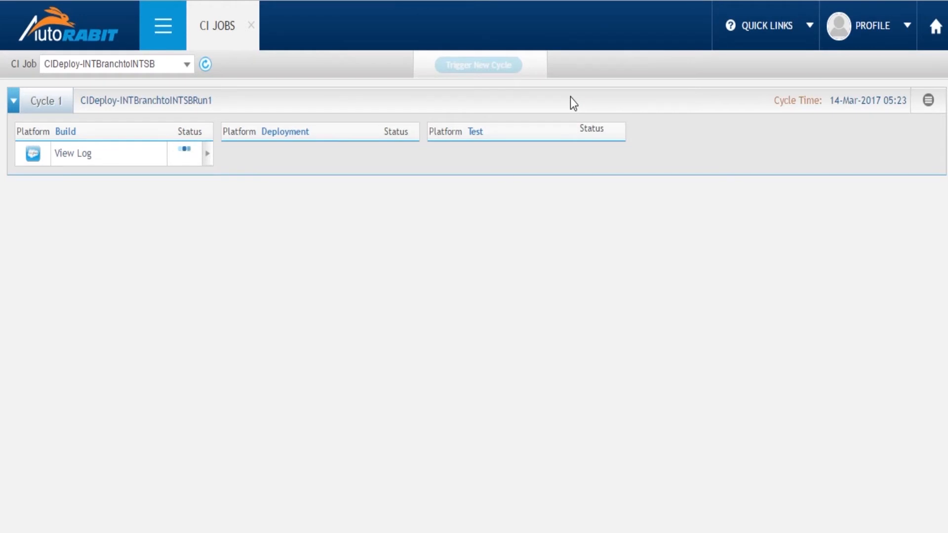
# Refresh the job's cycle to follow the status of its build, deployment and test stages
pyautogui.click(205, 69)
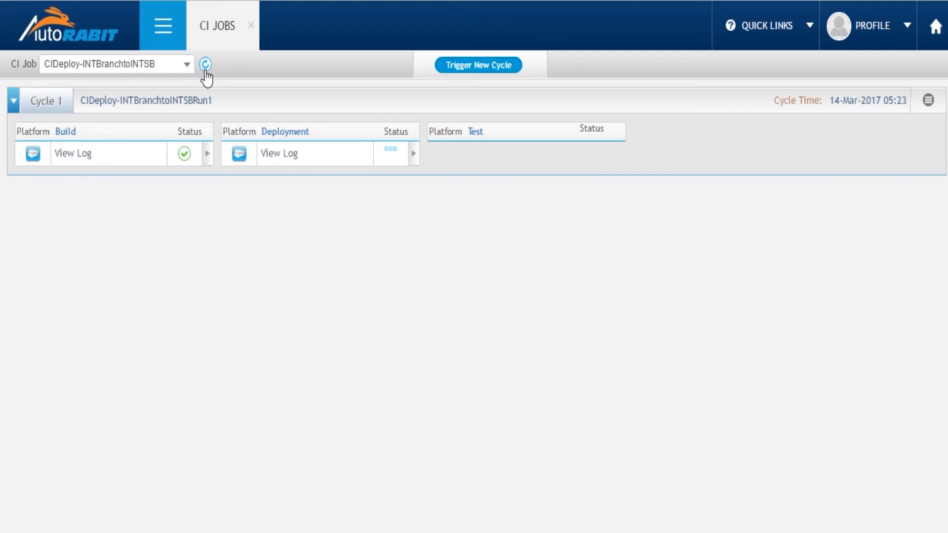
pyautogui.click(205, 69)
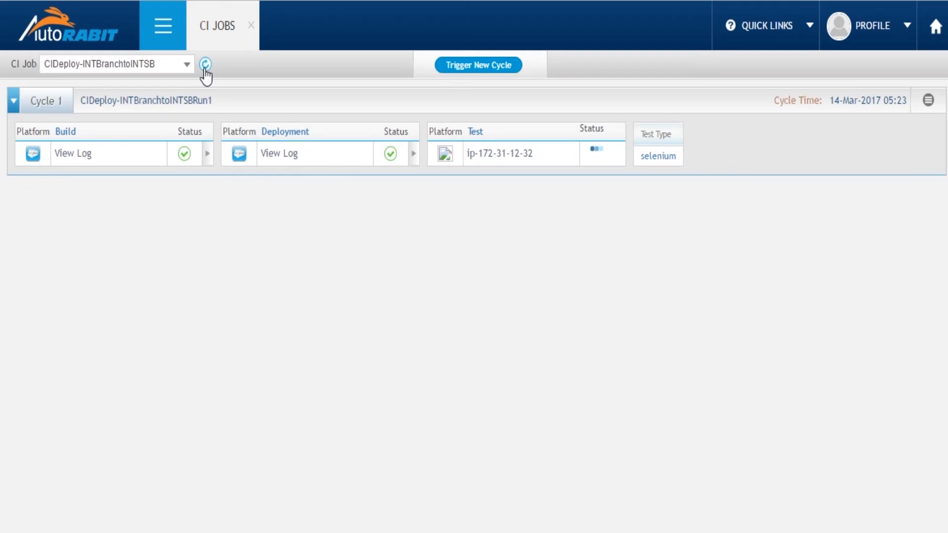
pyautogui.click(205, 68)
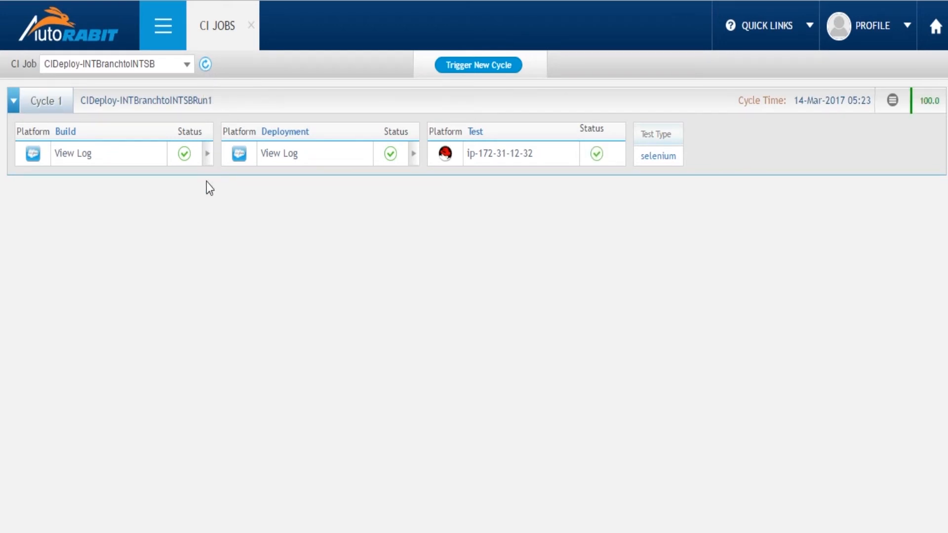
# Examine the build log of Cycle 1 through to its final build result and close it
pyautogui.click(80, 158)
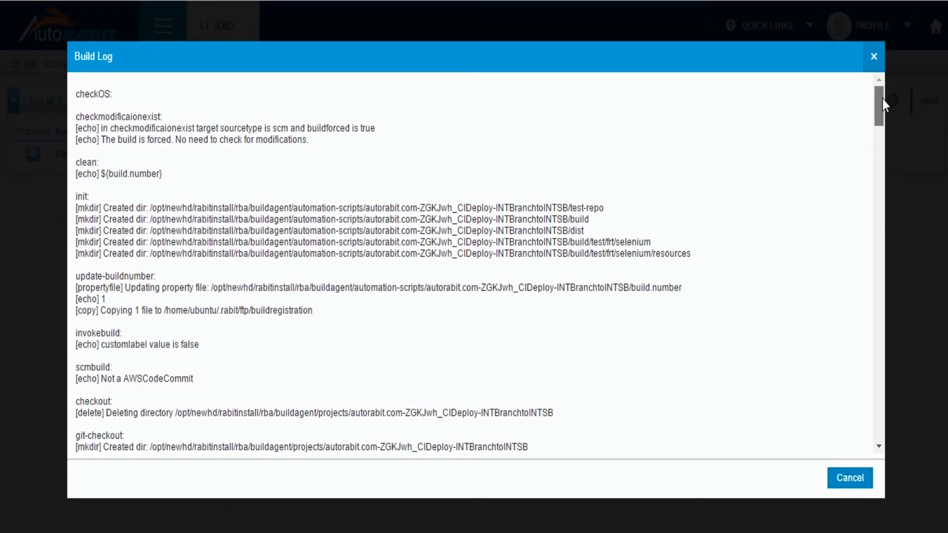
pyautogui.moveTo(882, 99); pyautogui.dragTo(866, 446)
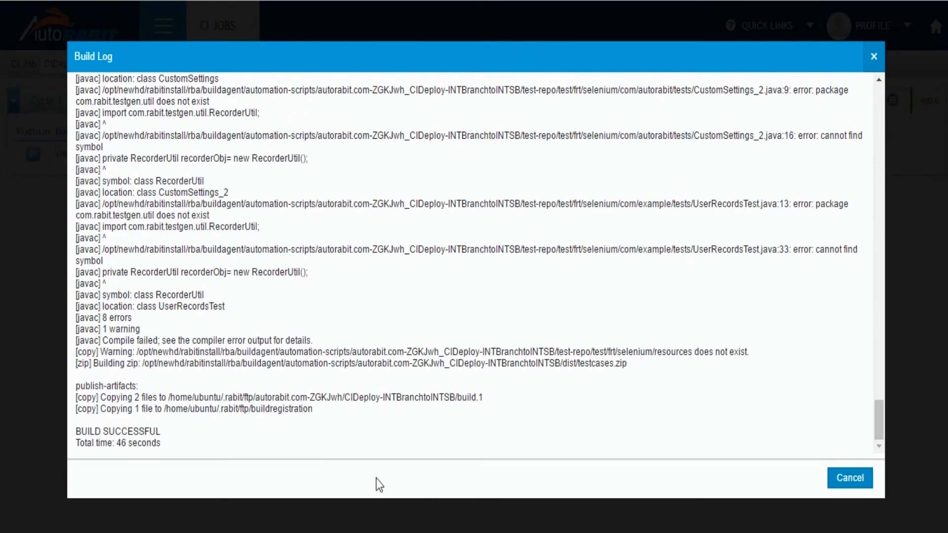
pyautogui.moveTo(162, 443); pyautogui.dragTo(76, 430)
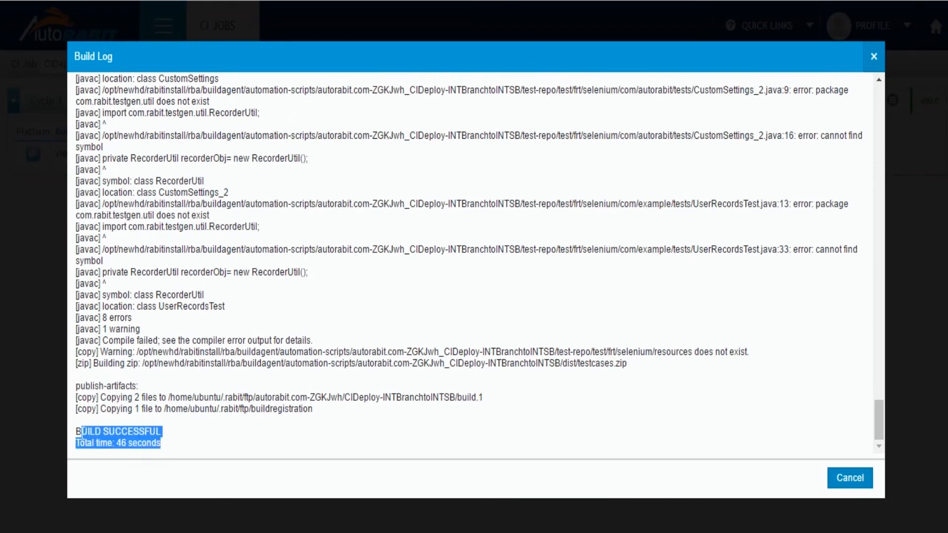
pyautogui.click(841, 477)
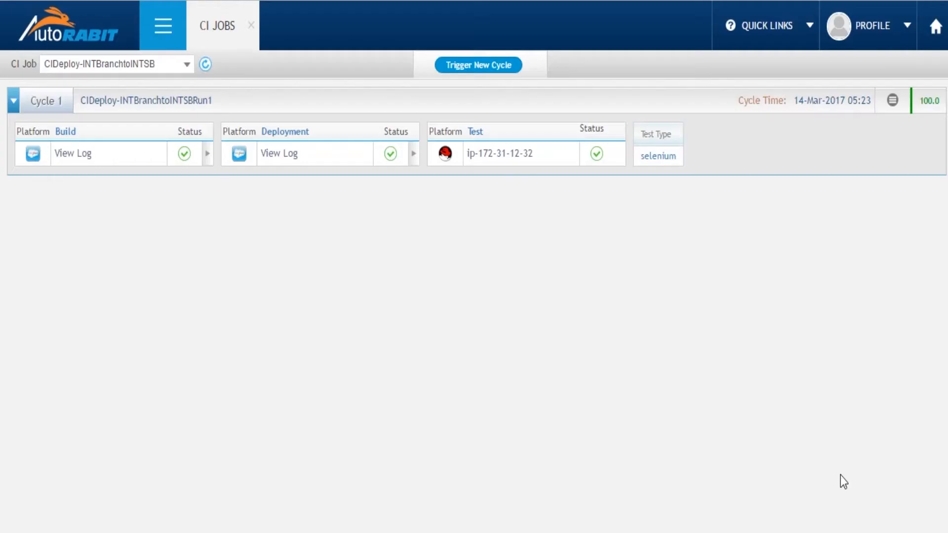
# Examine the deployment log of Cycle 1 for the deployment result and close it
pyautogui.click(292, 166)
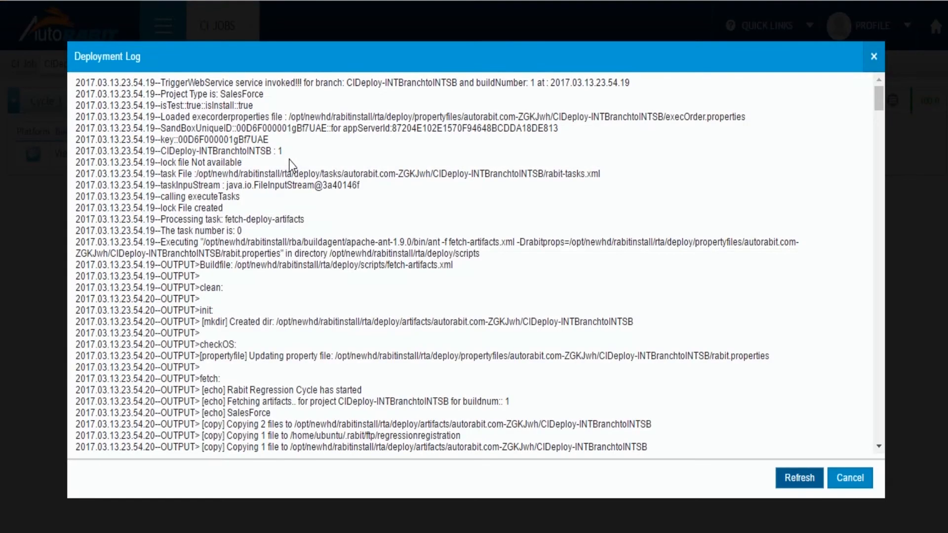
pyautogui.moveTo(879, 96); pyautogui.dragTo(871, 250)
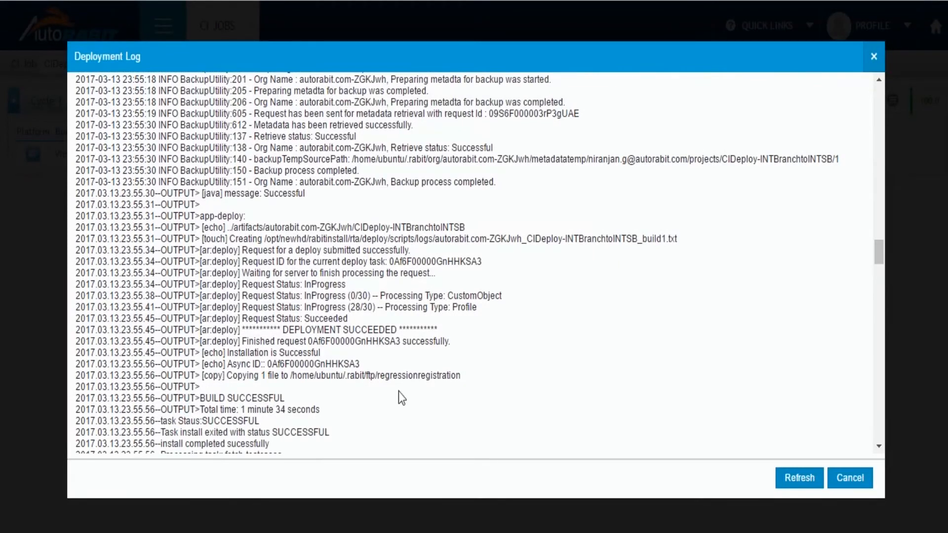
pyautogui.moveTo(282, 330); pyautogui.dragTo(390, 329)
pyautogui.click(360, 391)
pyautogui.click(845, 476)
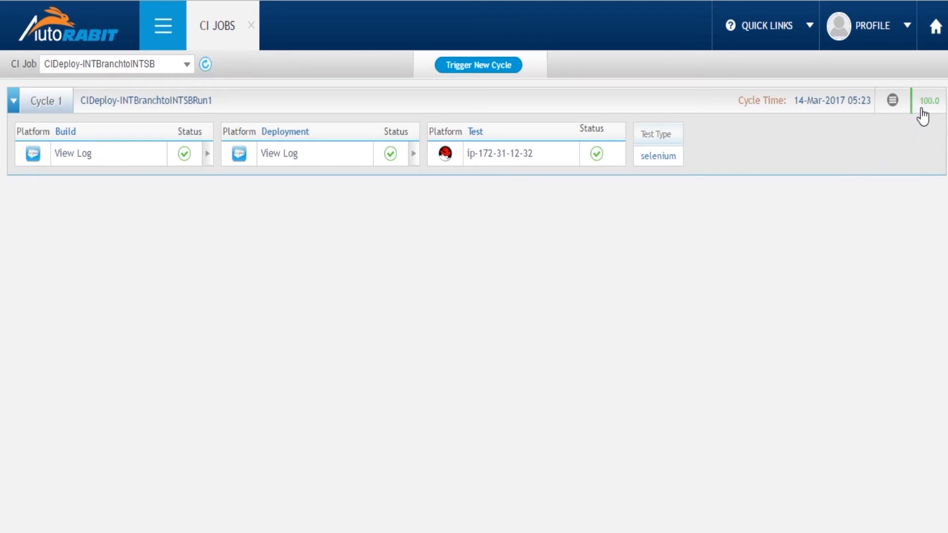
# Check the code coverage indicator of Cycle 1, and view its rollback options without rolling back the deployment
pyautogui.moveTo(923, 117)
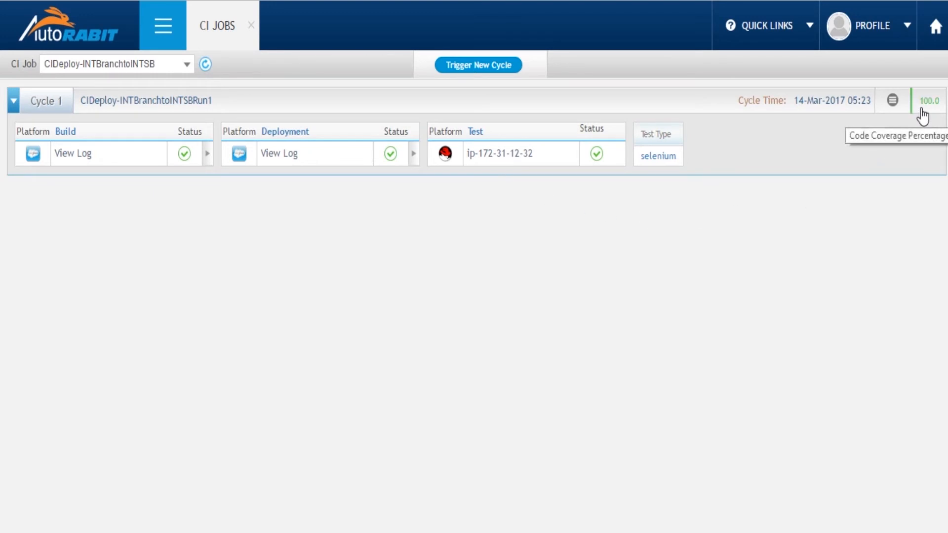
pyautogui.click(895, 102)
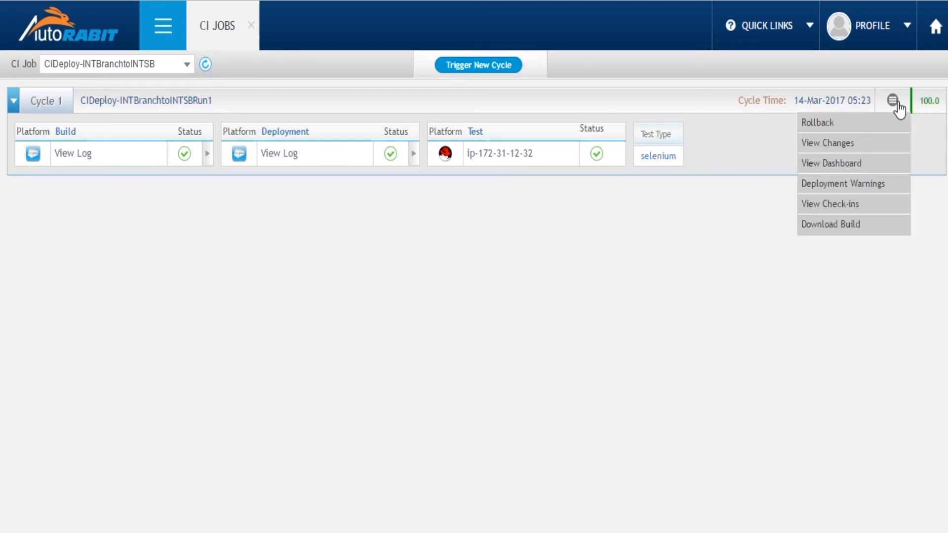
pyautogui.click(815, 125)
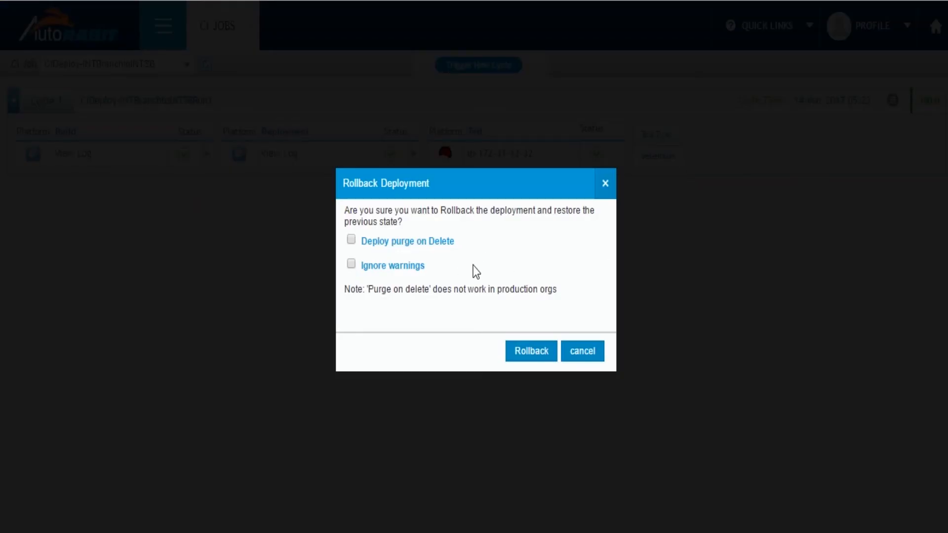
pyautogui.click(584, 350)
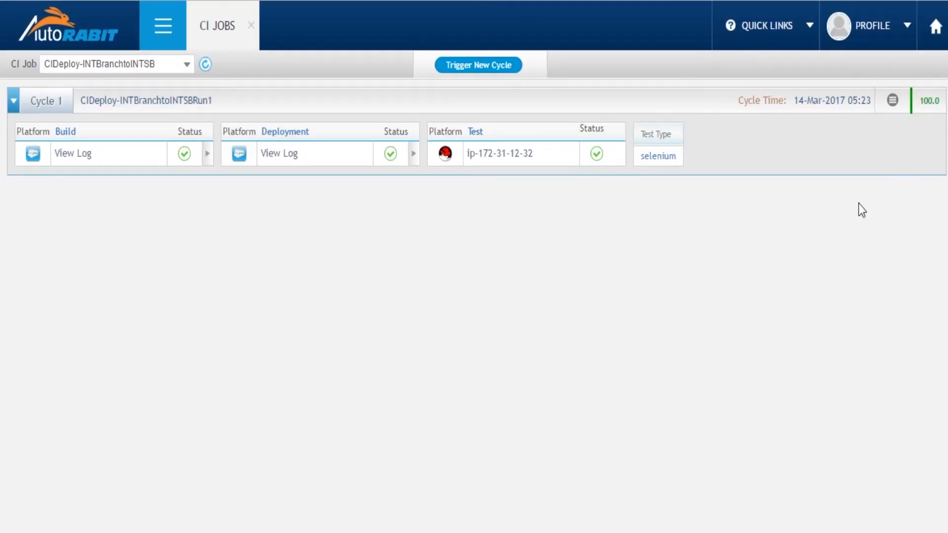
# Review the source metadata changes of Cycle 1, expanding the ApexClass and CustomField components
pyautogui.click(894, 100)
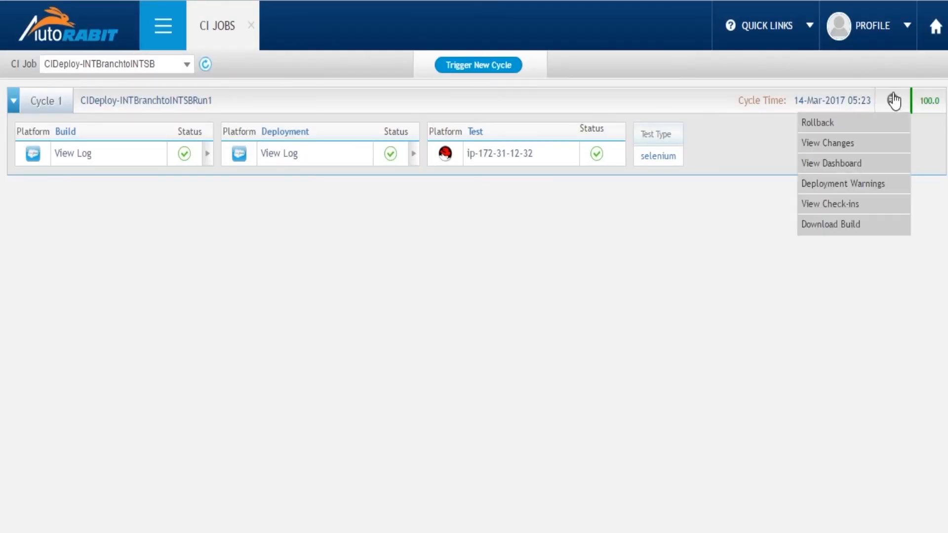
pyautogui.click(830, 147)
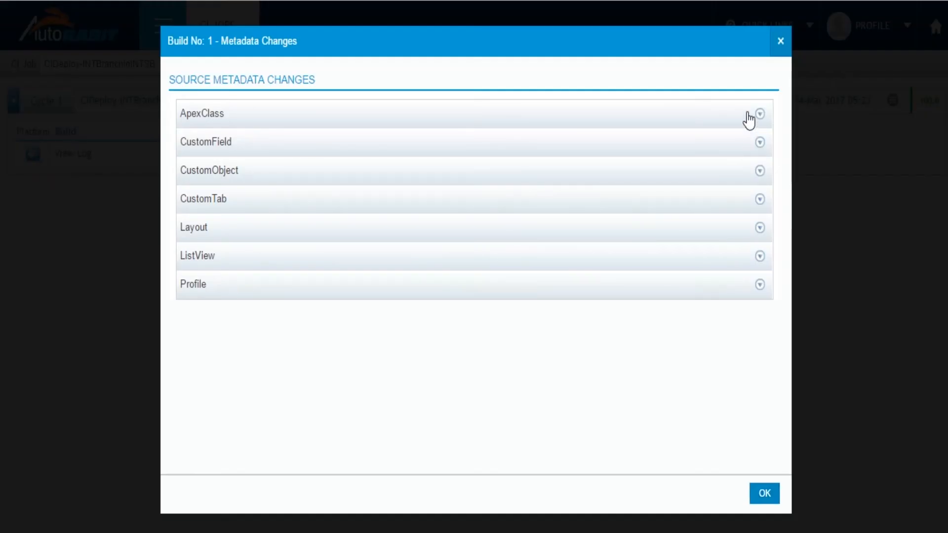
pyautogui.click(748, 117)
pyautogui.click(757, 200)
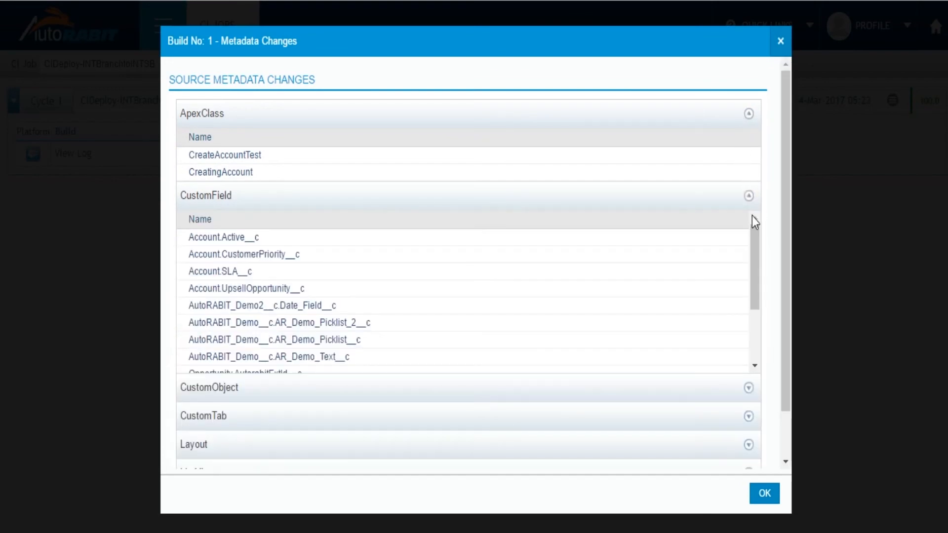
pyautogui.scroll(-5, 752, 247)
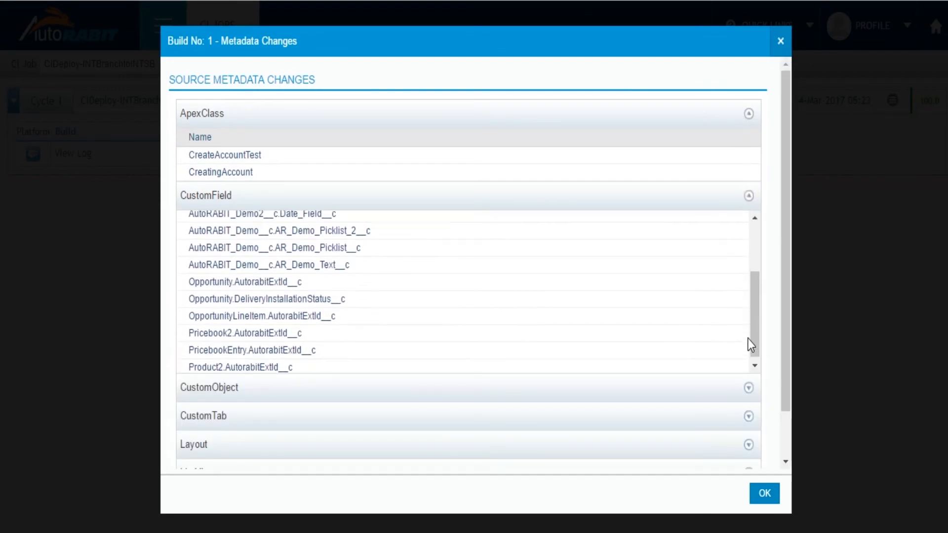
pyautogui.scroll(-2, 766, 381)
pyautogui.click(773, 494)
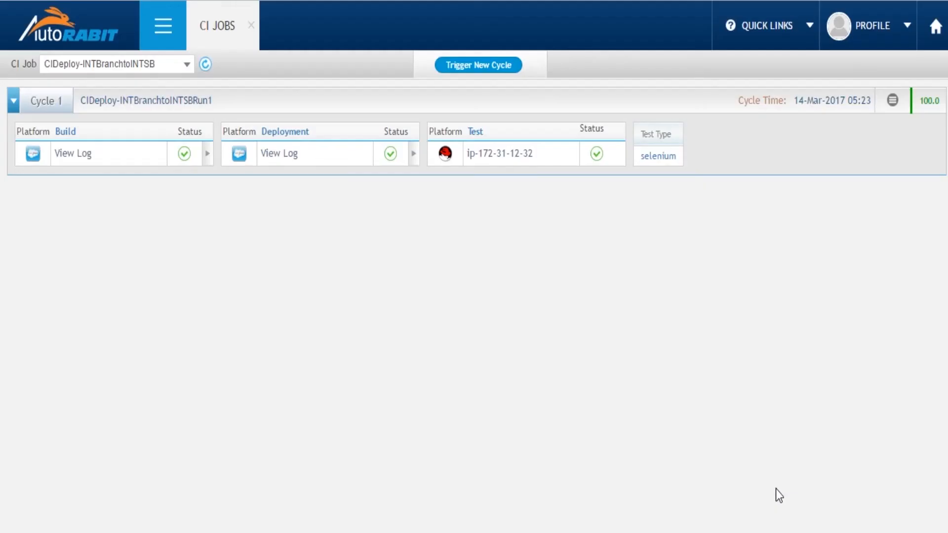
# View the check-ins of Cycle 1 and inspect the summaries of revisions dca37aa and 0b60ce9
pyautogui.click(892, 104)
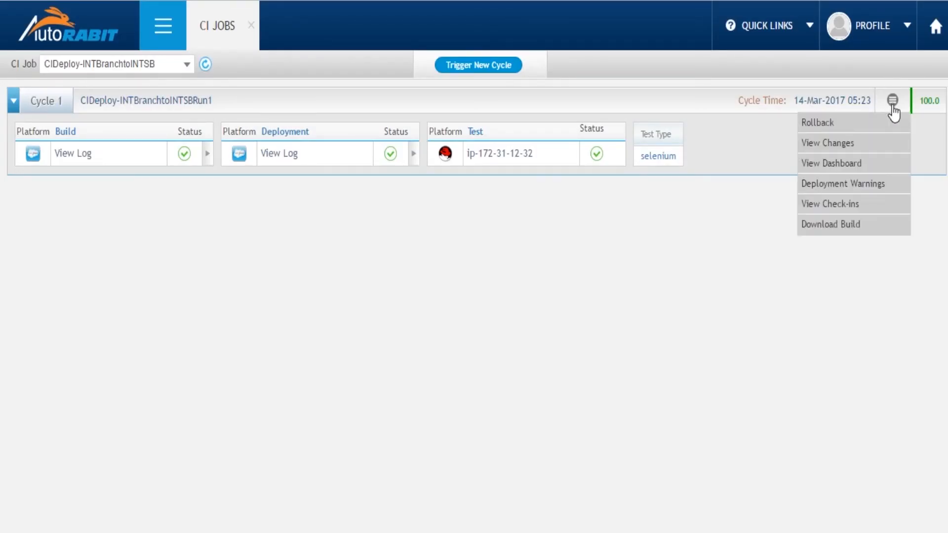
pyautogui.click(853, 203)
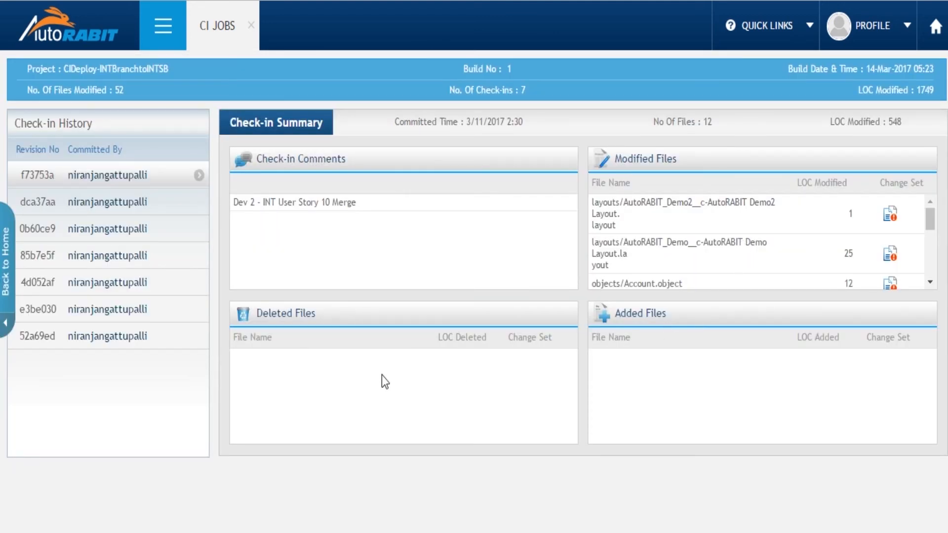
pyautogui.click(127, 211)
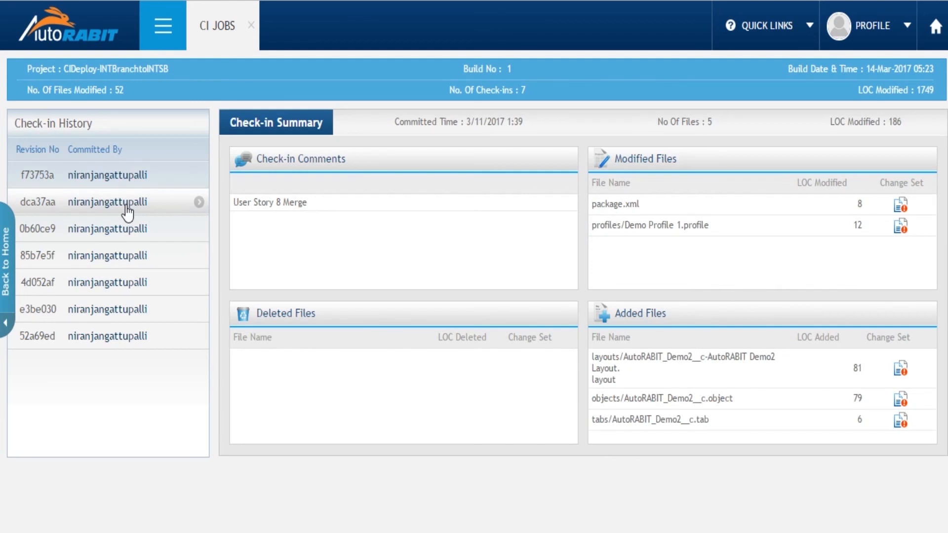
pyautogui.click(127, 228)
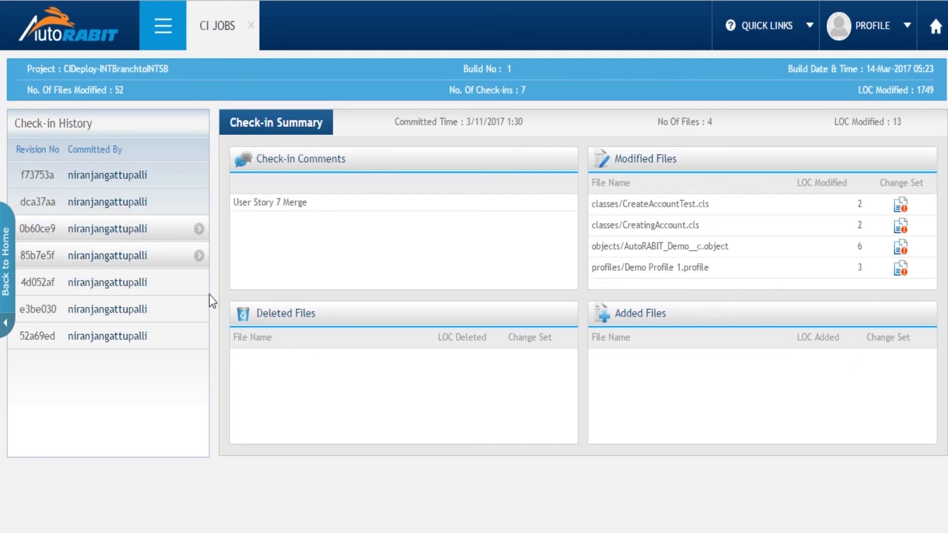
# Compare the Build 0 and Build 1 versions of classes/CreateAccountTest.cls in the file diff, checking the comment on line 6
pyautogui.click(898, 211)
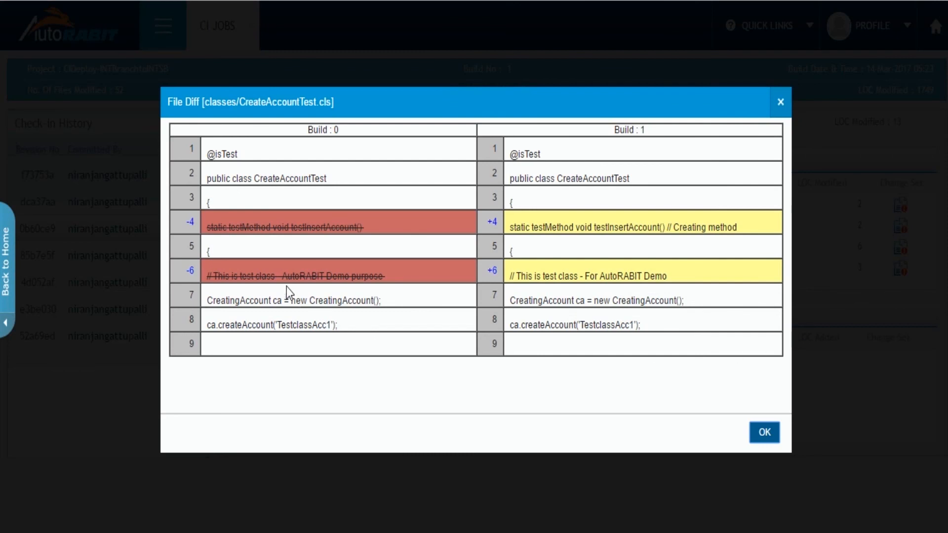
pyautogui.moveTo(283, 275); pyautogui.dragTo(386, 274)
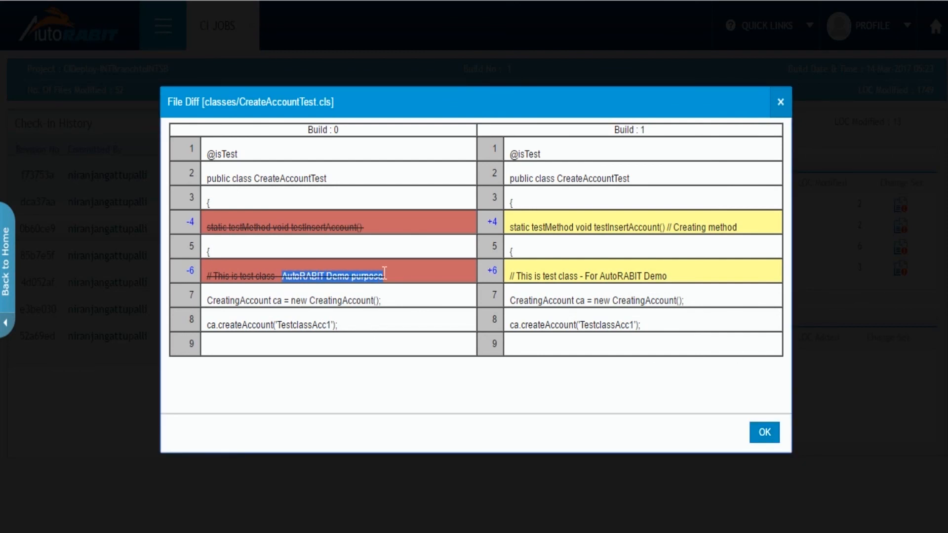
pyautogui.moveTo(583, 276); pyautogui.dragTo(667, 277)
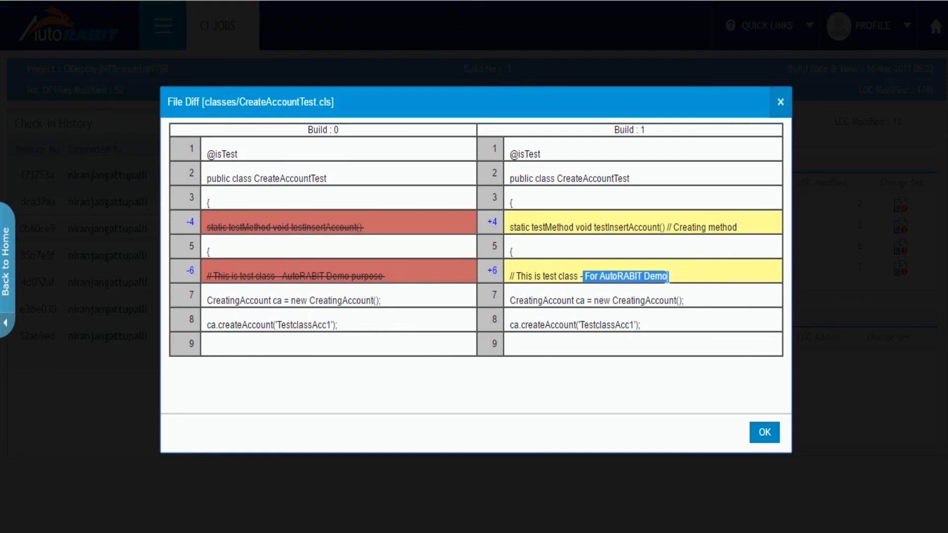
pyautogui.click(764, 431)
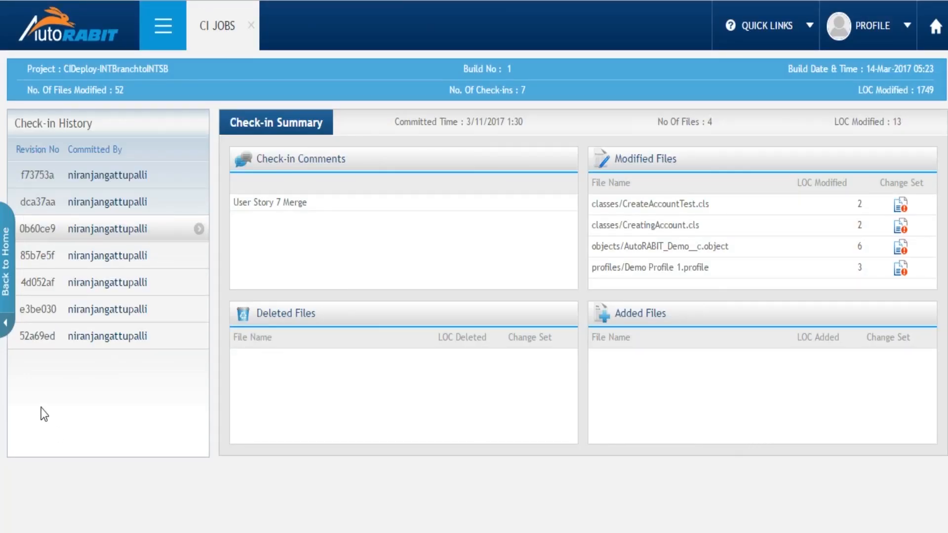
# Return to the job's cycle list and open the available actions for Cycle 1
pyautogui.click(5, 329)
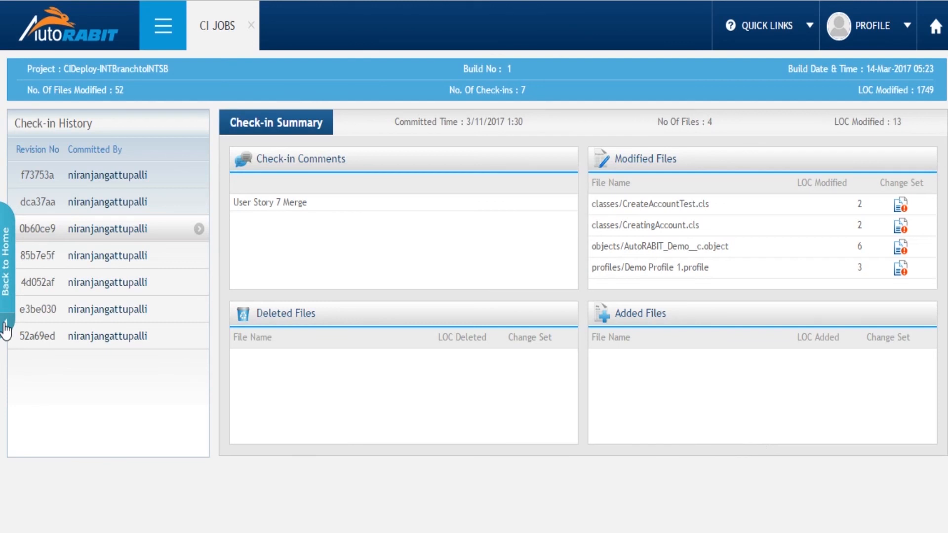
pyautogui.click(892, 102)
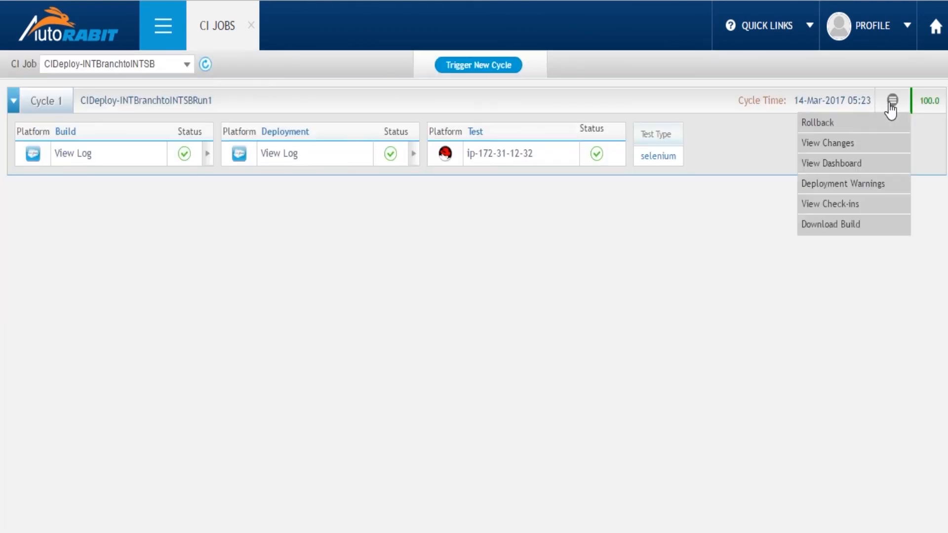